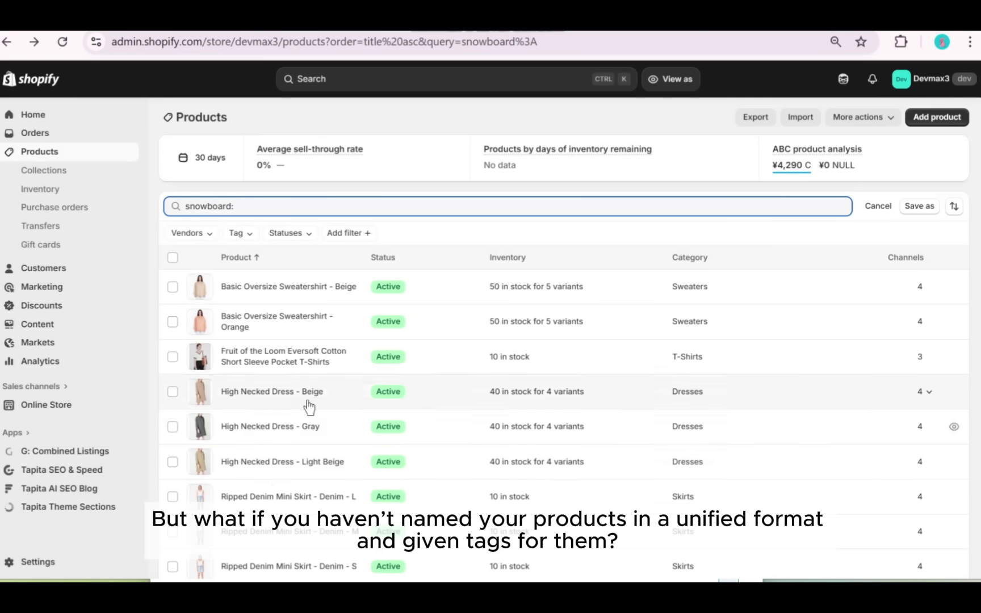
- Scroll through the snowboard-filtered Products list to find The Archived Snowboard
scroll(318, 397, down, 4)
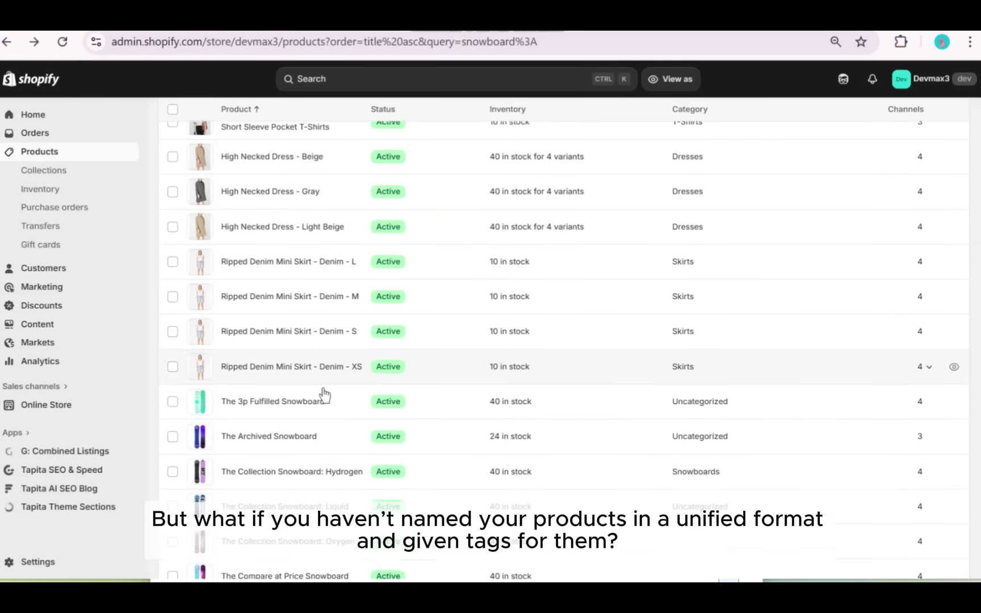
scroll(322, 391, down, 2)
scroll(321, 378, up, 6)
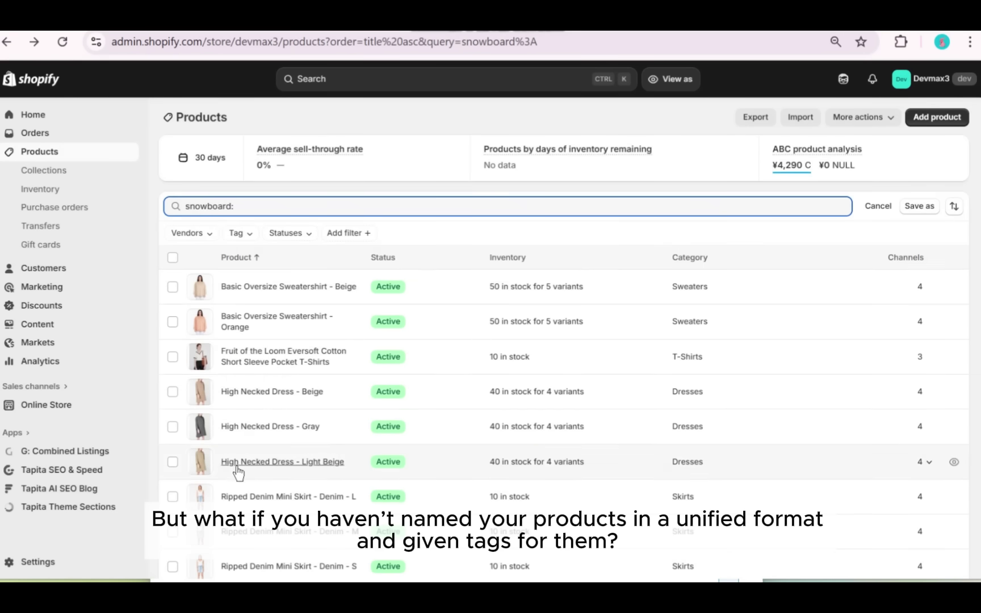
scroll(356, 444, down, 5)
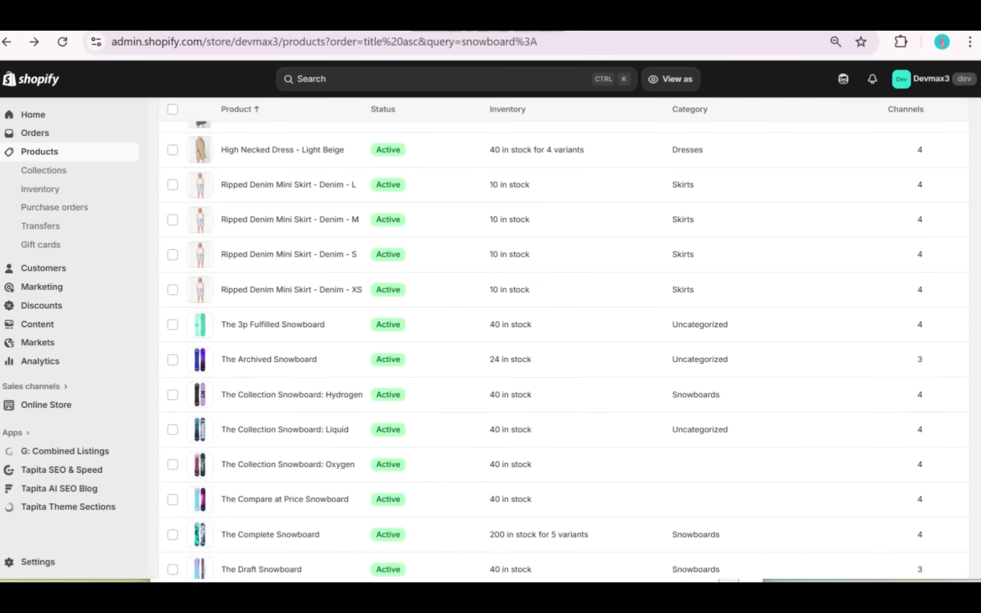
- Open The Archived Snowboard's product page and type into its title field
click(268, 360)
click(467, 170)
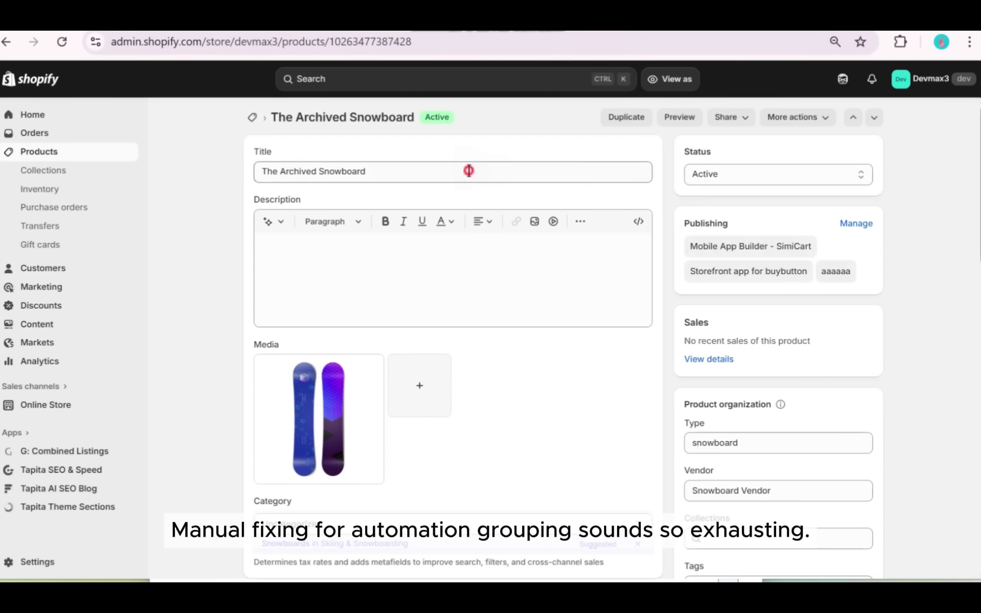
text(-)
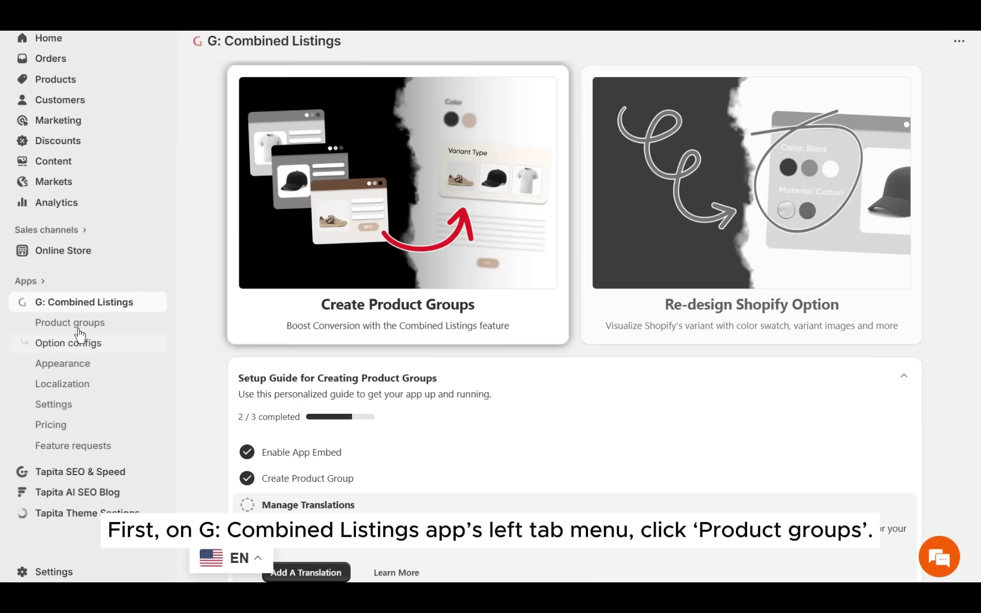
- Start a product groups import and download the sample CSV from the import dialog
click(85, 321)
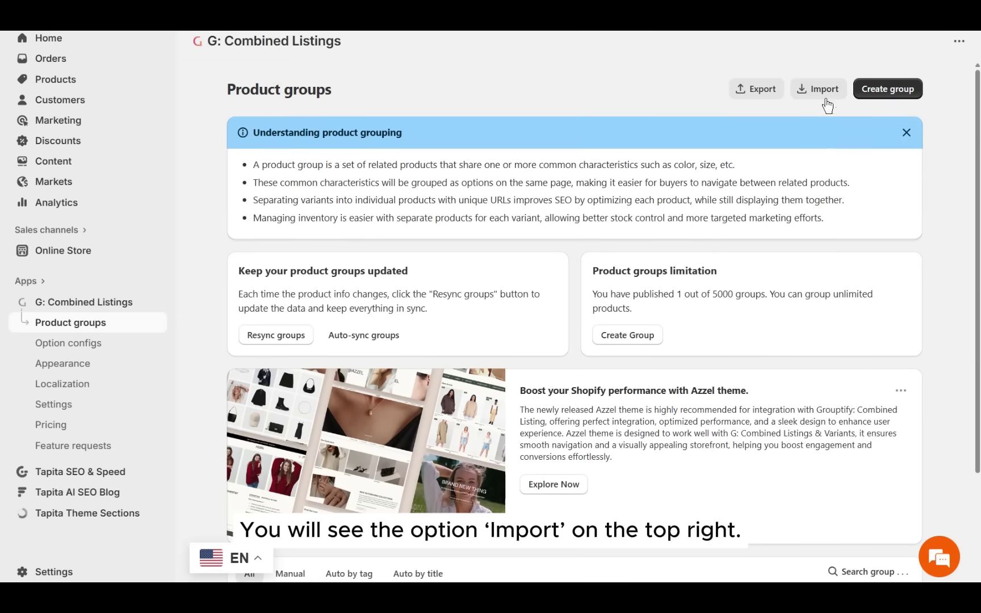
click(825, 101)
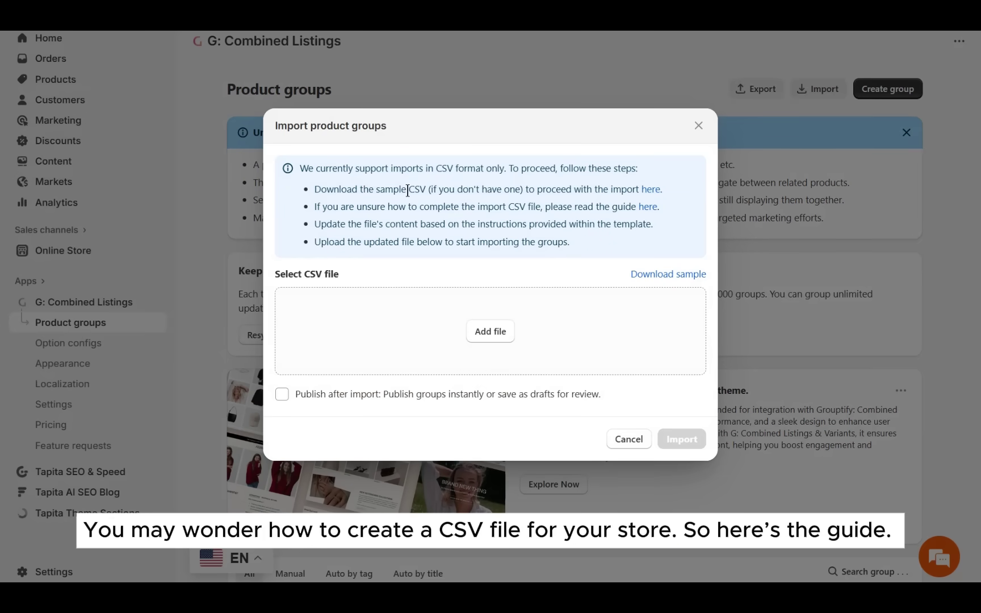
drag(373, 188, 538, 207)
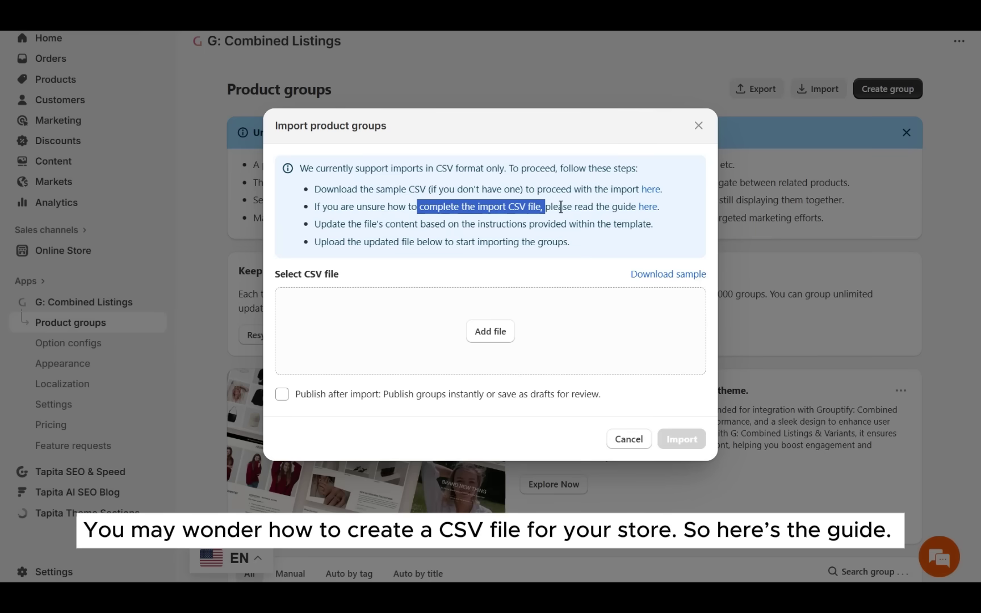
click(628, 207)
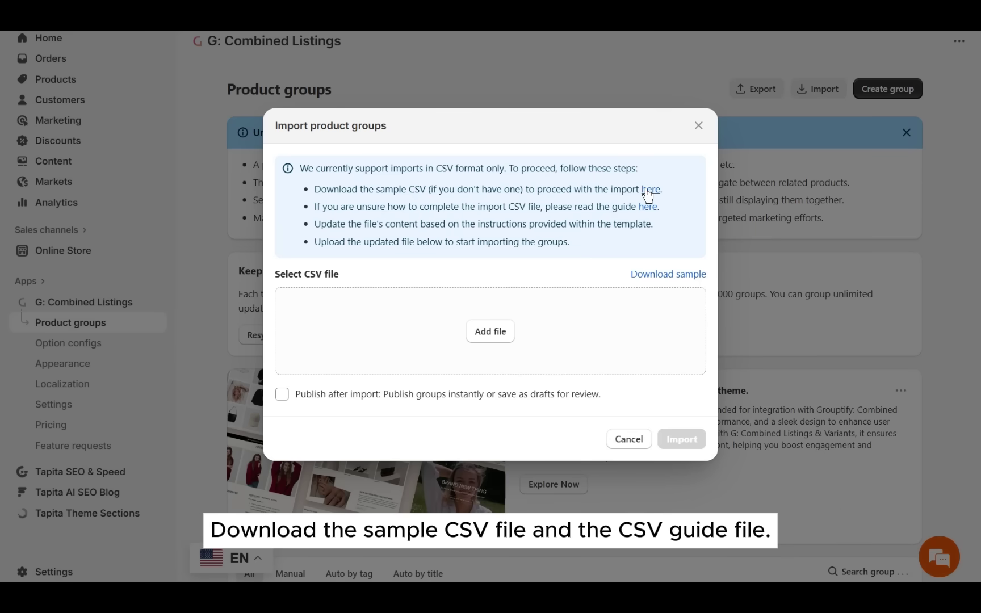
click(648, 188)
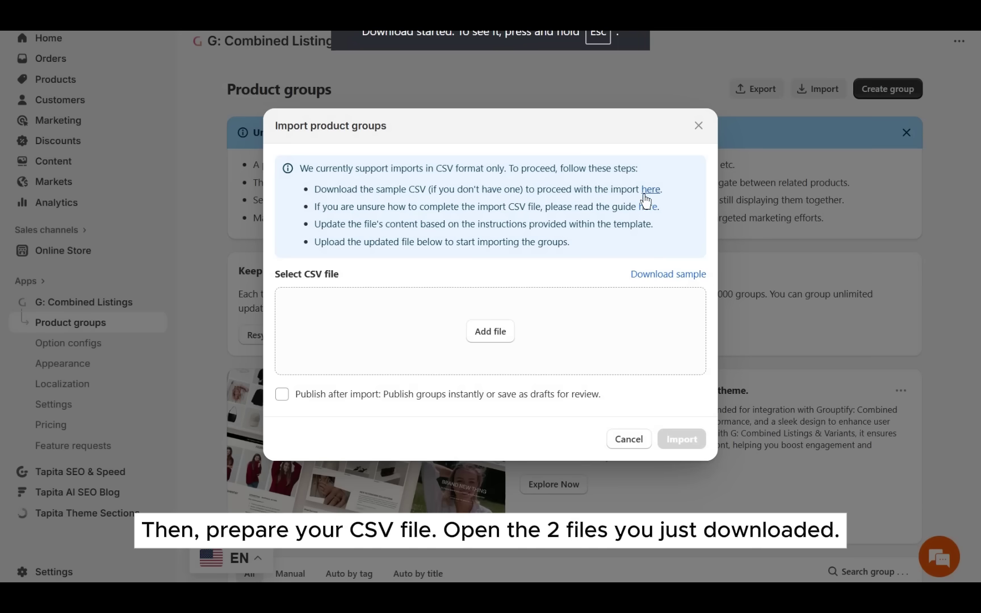
- Download the CSV completion guide and arrange both files side by side in Excel
click(644, 209)
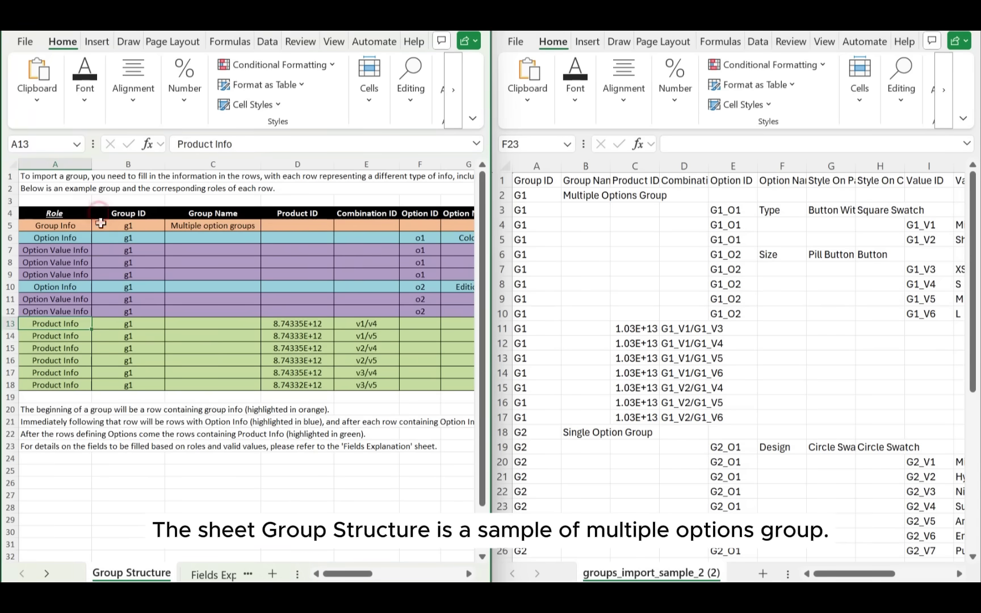
click(126, 458)
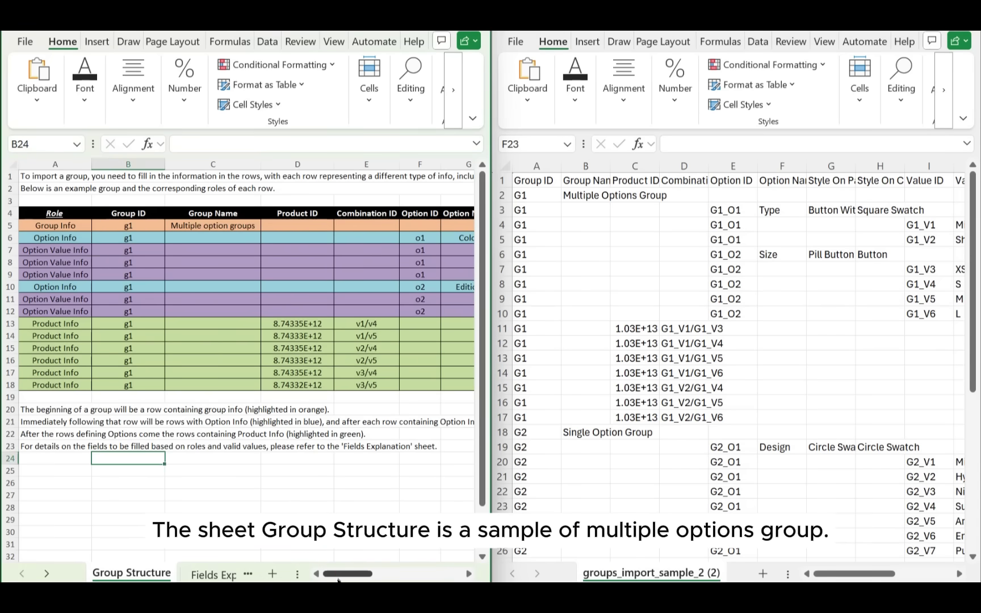
mouse_move(335, 573)
mouse_down()
mouse_move(386, 573)
mouse_move(320, 573)
mouse_up()
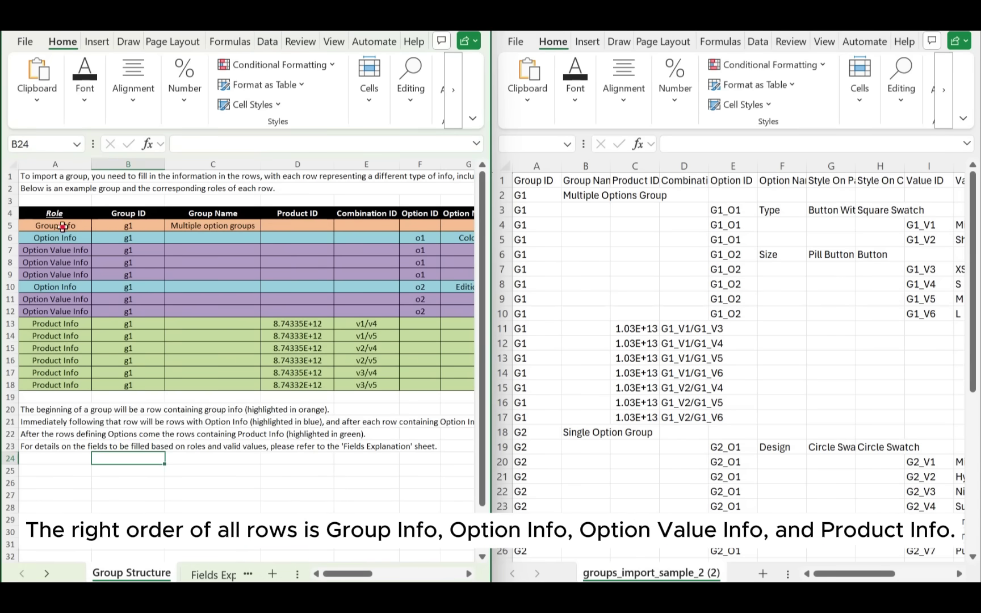
- Review the Group Info, Option Value Info, Option Info and Product Info rows on Group Structure
click(63, 227)
click(63, 249)
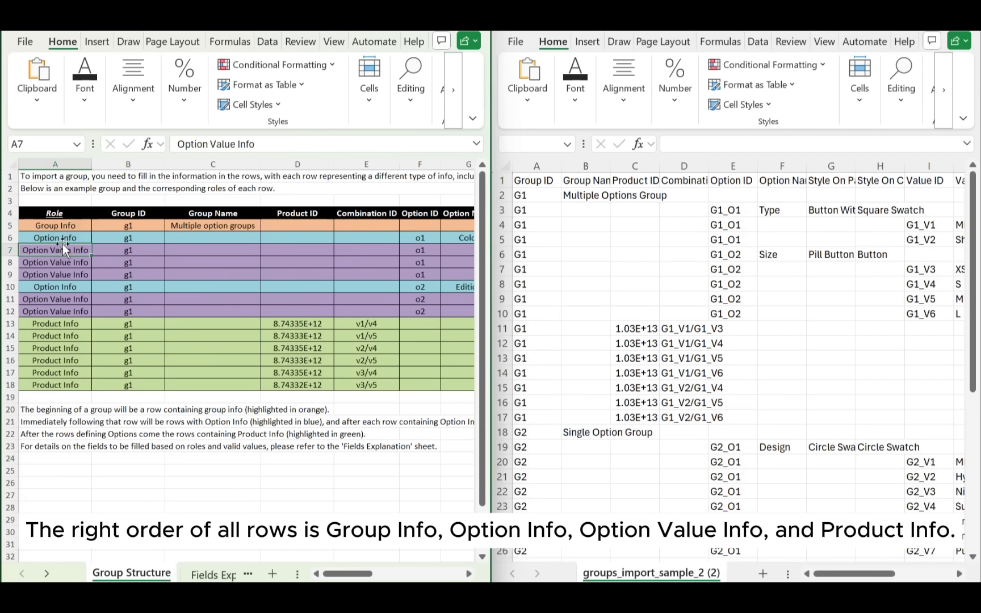
click(64, 287)
click(64, 311)
click(63, 336)
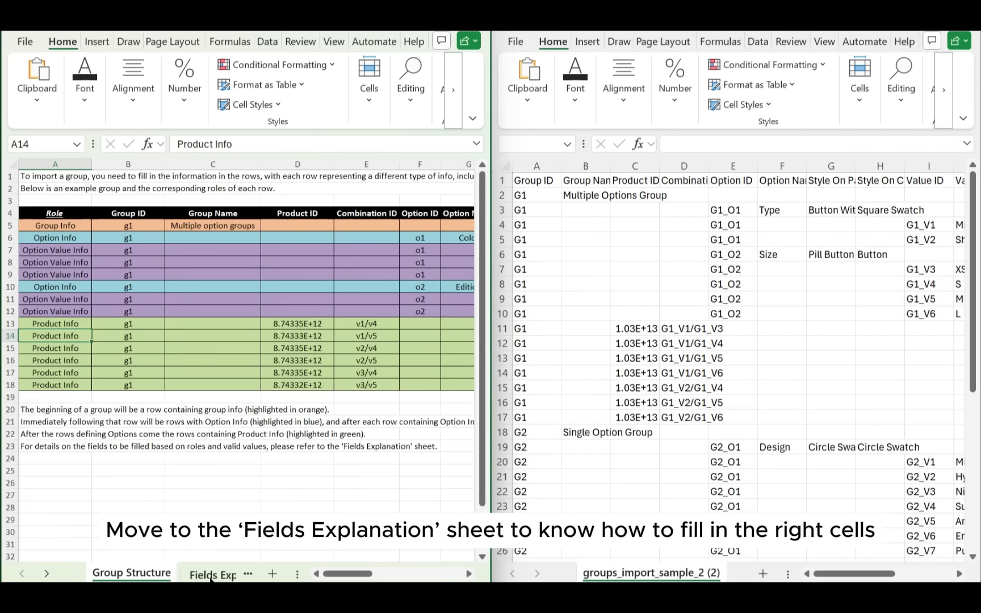
- Review which Group Info and Option Info fields are Required or Optional, like Style On Page
click(211, 574)
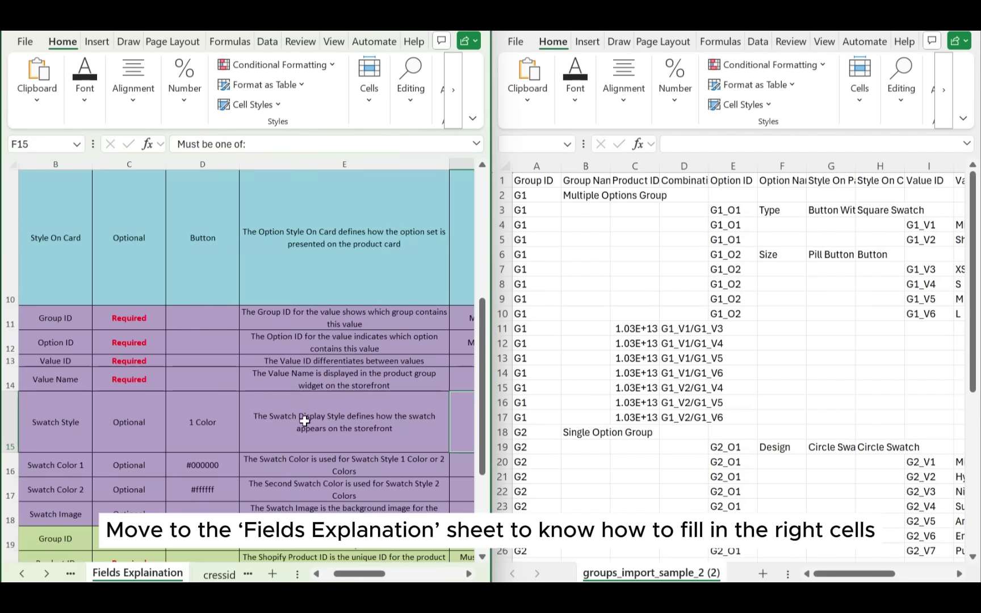
scroll(305, 421, up, 5)
scroll(123, 224, up, 2)
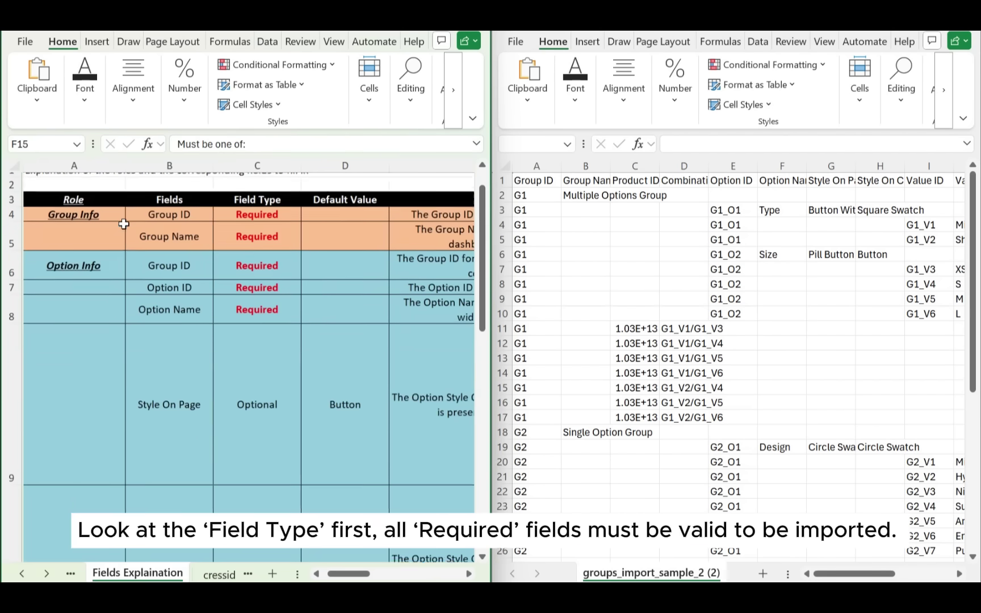
click(249, 209)
drag(254, 231, 256, 326)
click(260, 367)
click(101, 227)
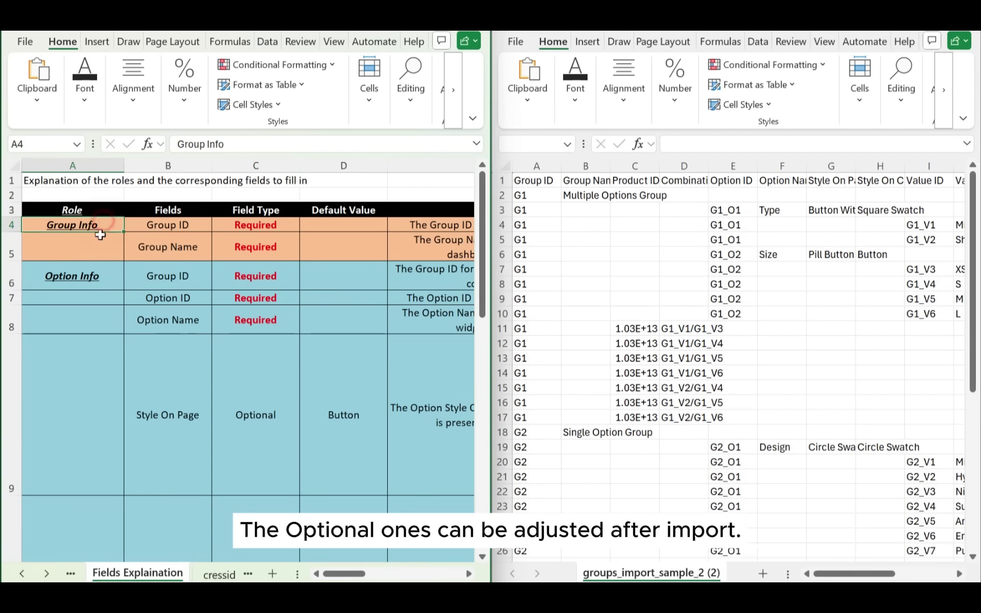
click(92, 283)
scroll(100, 363, down, 4)
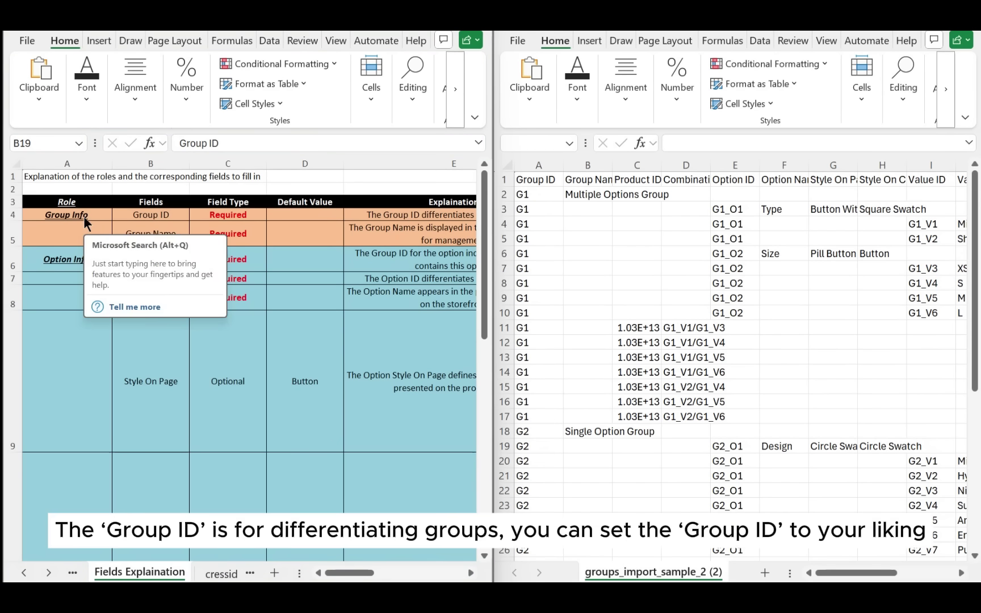
click(83, 217)
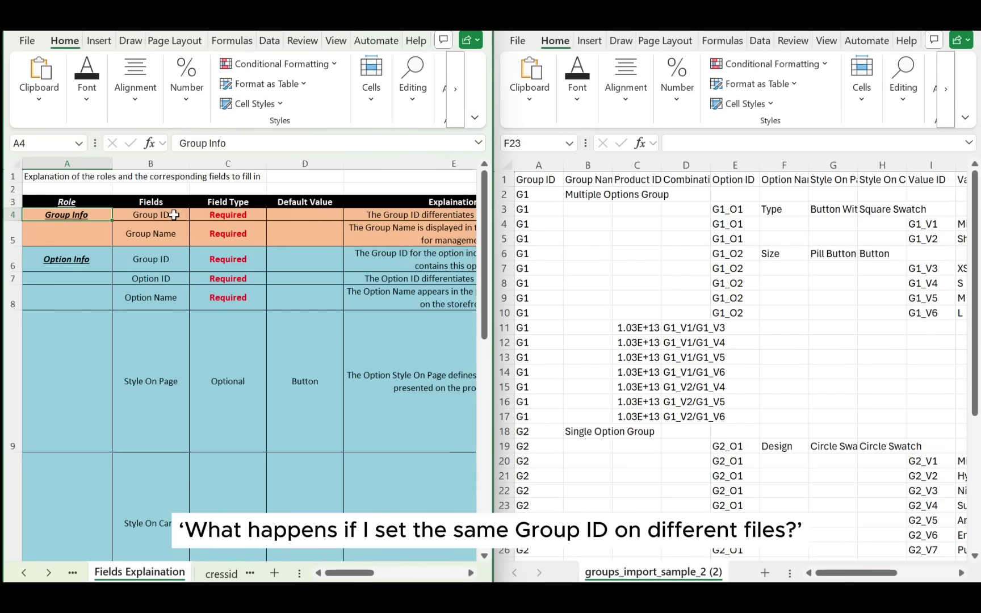
click(189, 219)
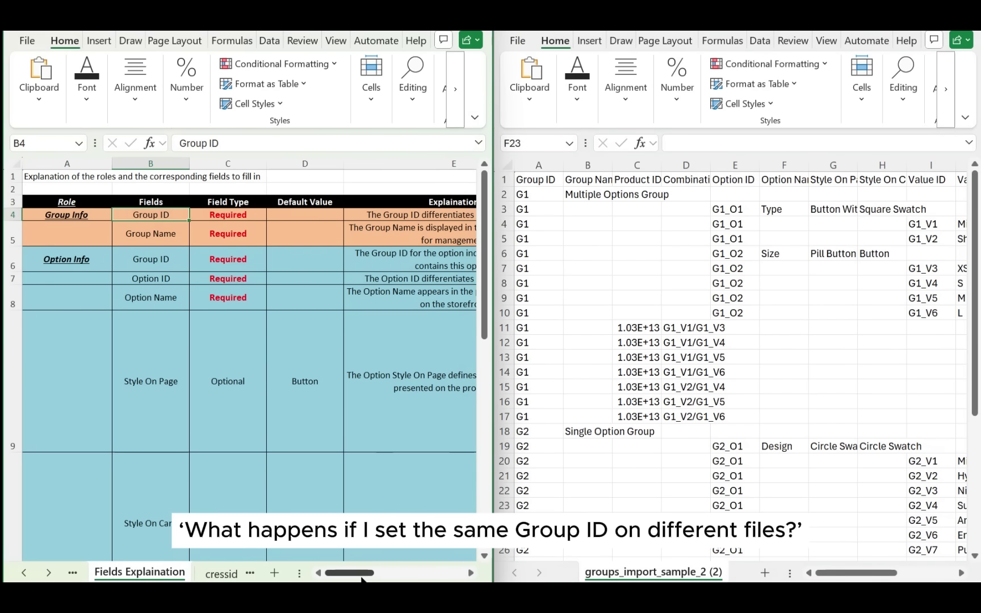
drag(349, 573, 410, 569)
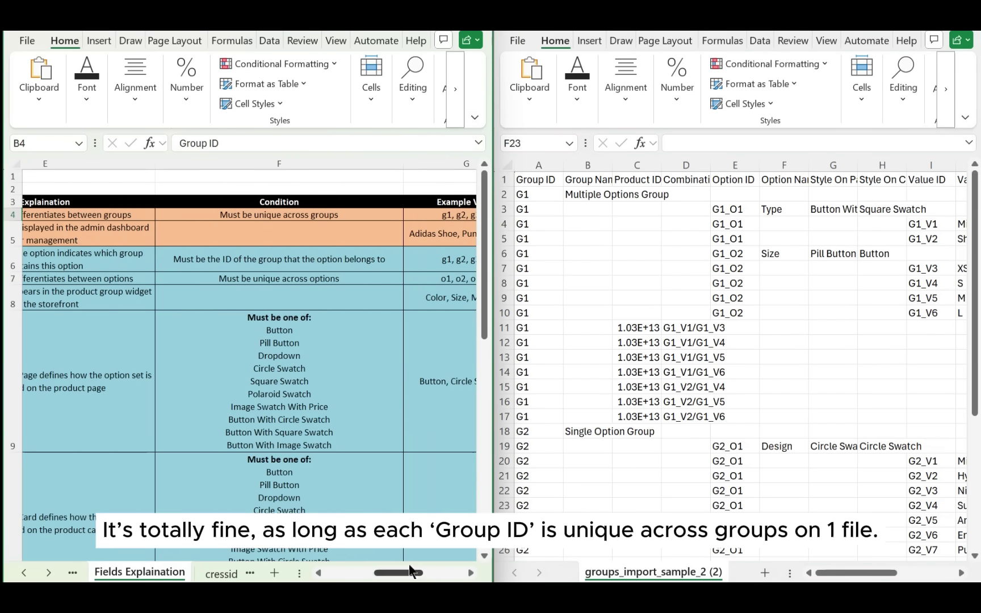
click(299, 216)
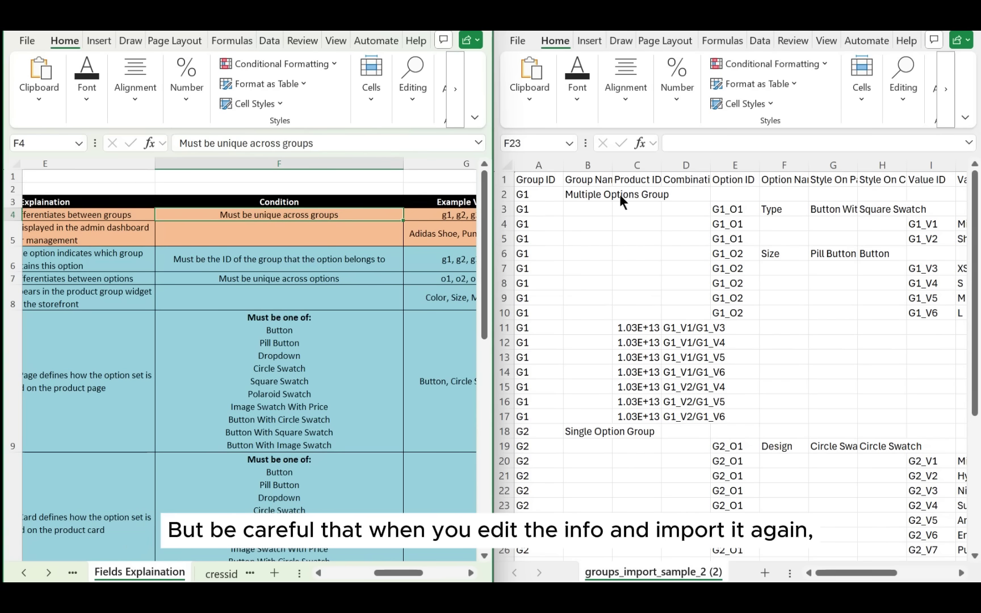
click(548, 179)
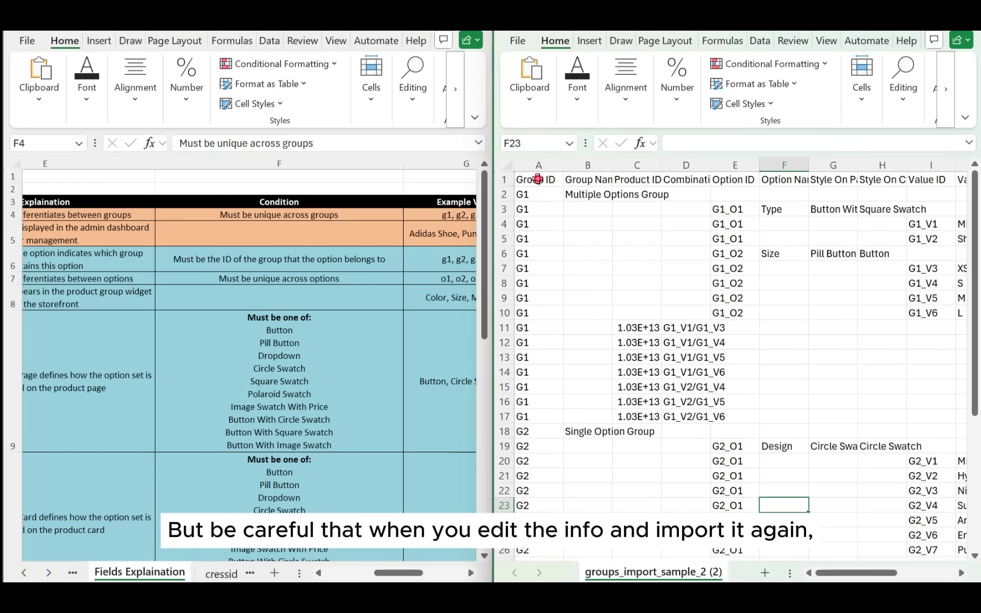
click(537, 180)
click(540, 193)
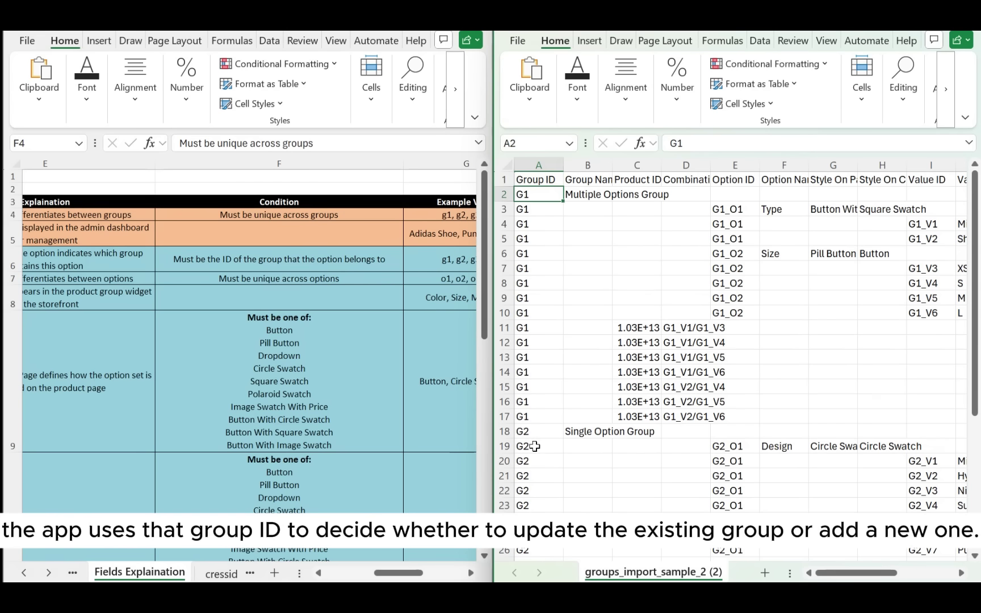
click(537, 431)
click(537, 446)
click(536, 490)
click(536, 520)
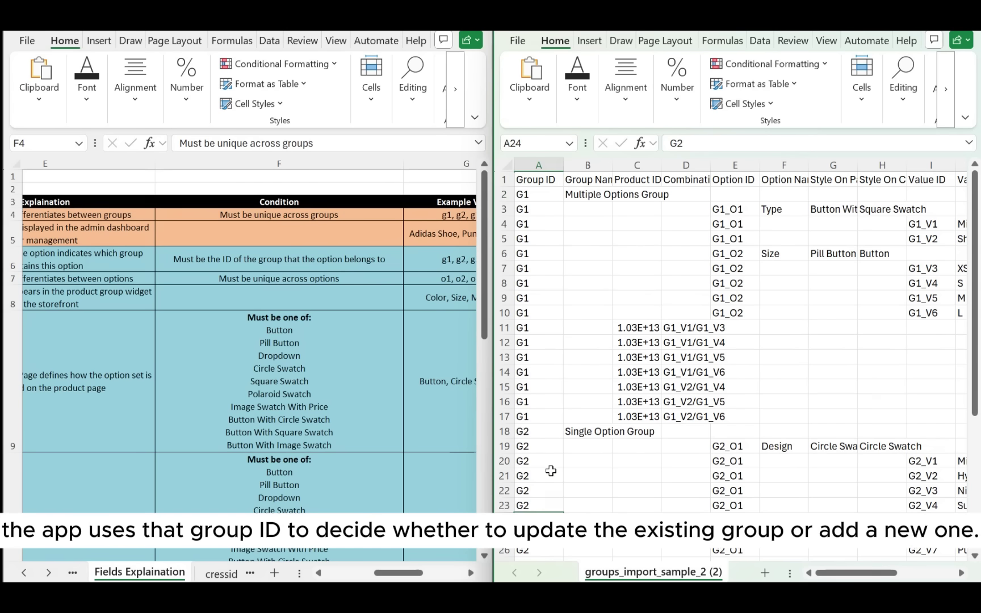
scroll(210, 276, left, 3)
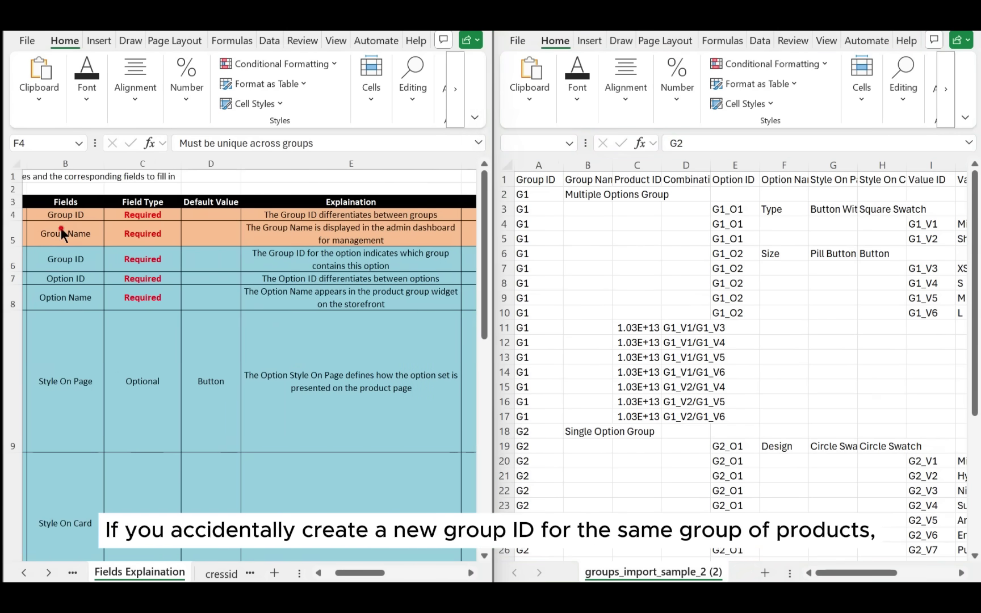
click(100, 233)
click(271, 240)
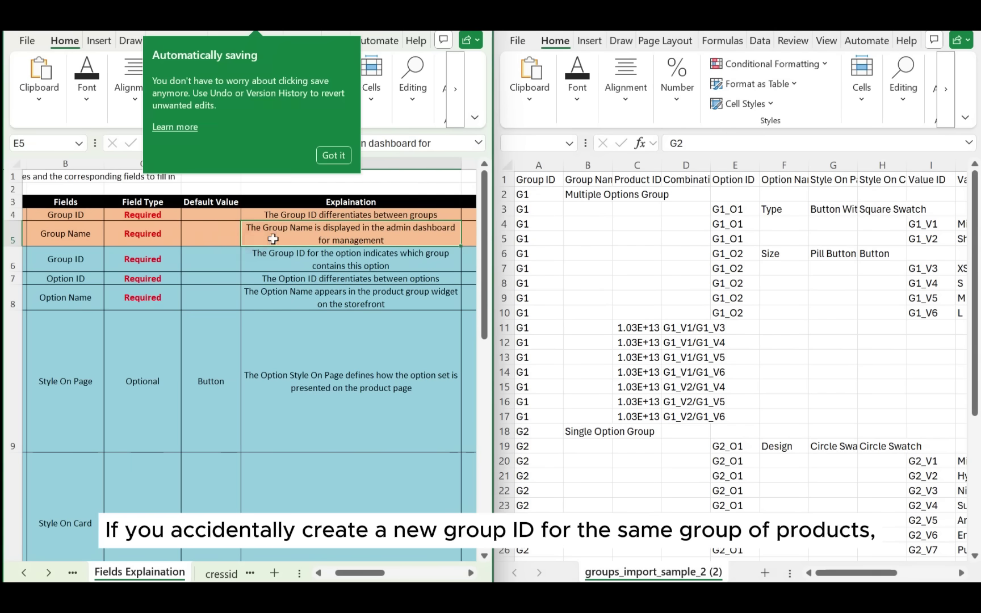
click(386, 240)
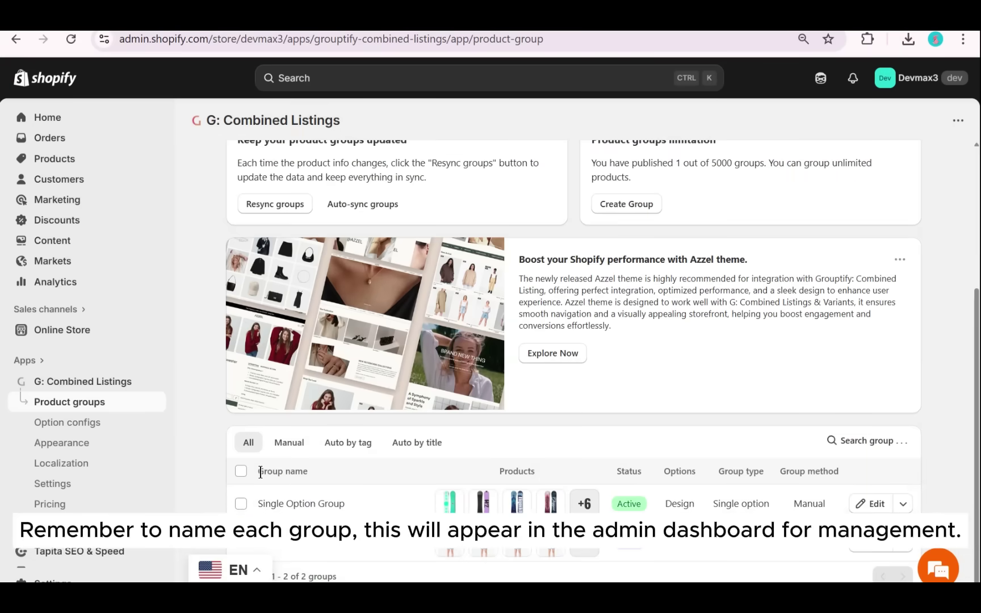
drag(260, 472, 316, 468)
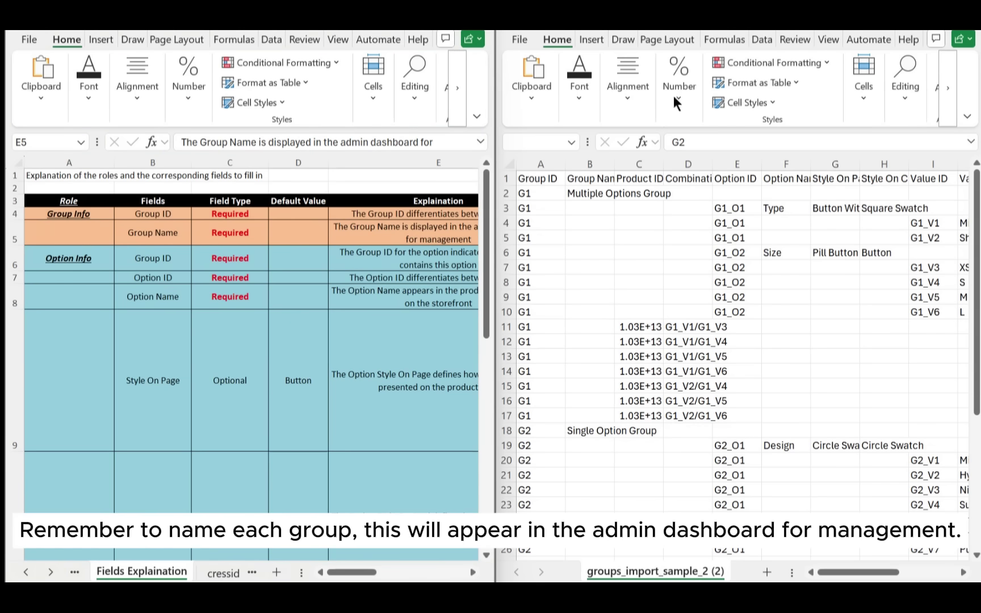
click(82, 261)
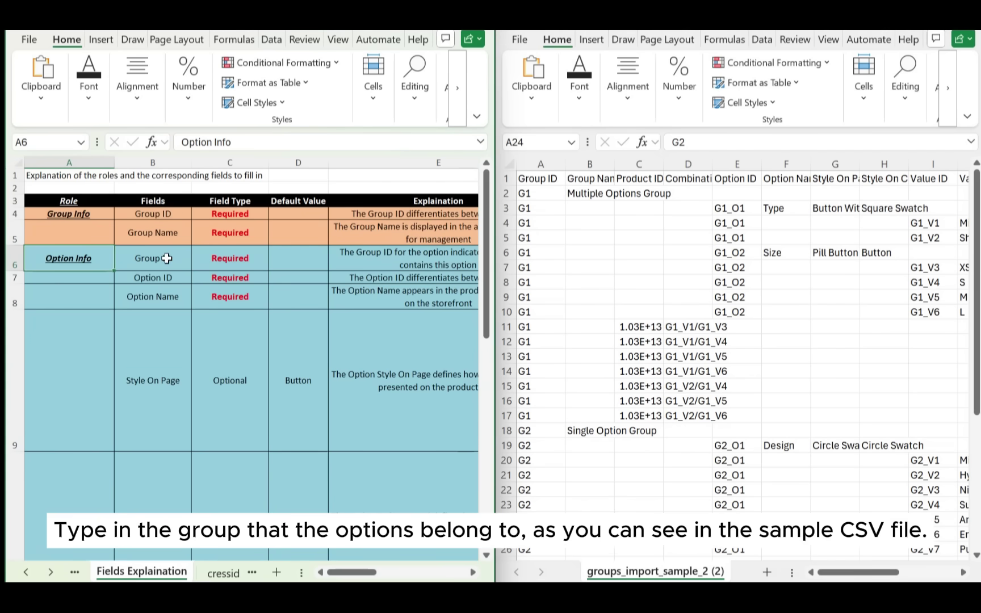
click(168, 259)
click(253, 258)
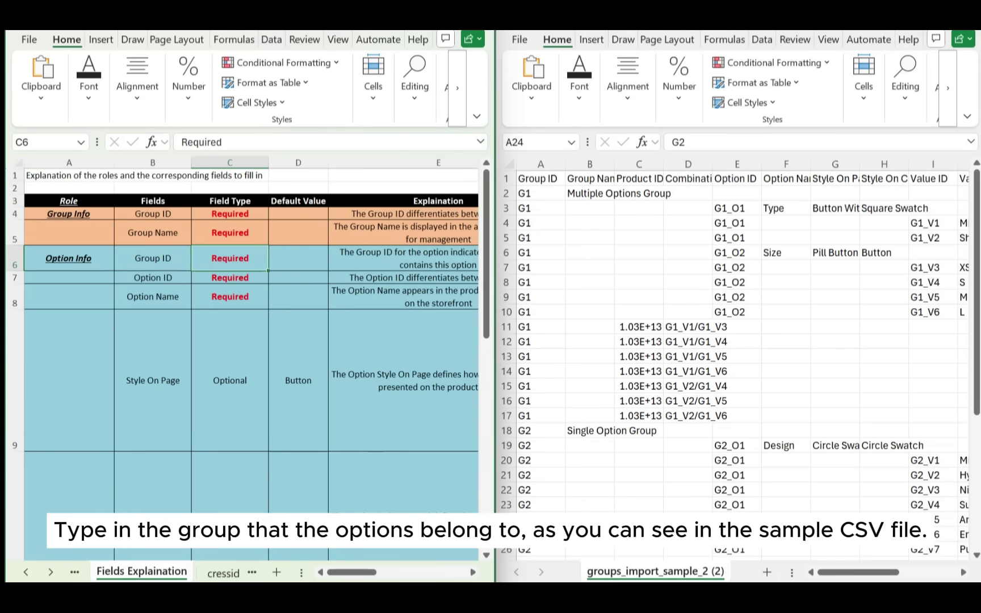
mouse_move(364, 572)
mouse_down()
mouse_move(384, 573)
mouse_move(375, 575)
mouse_up()
click(393, 256)
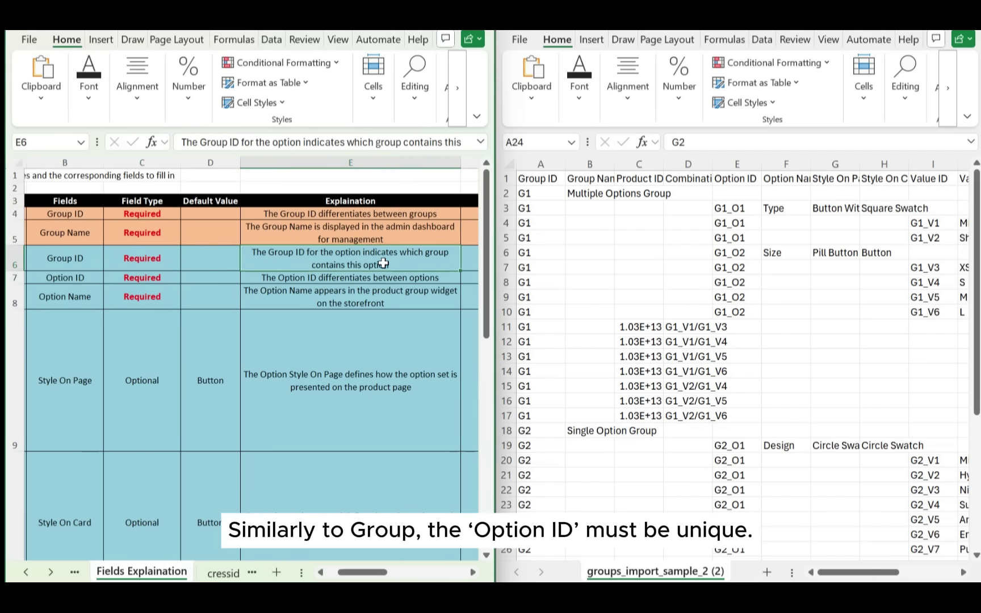
click(79, 278)
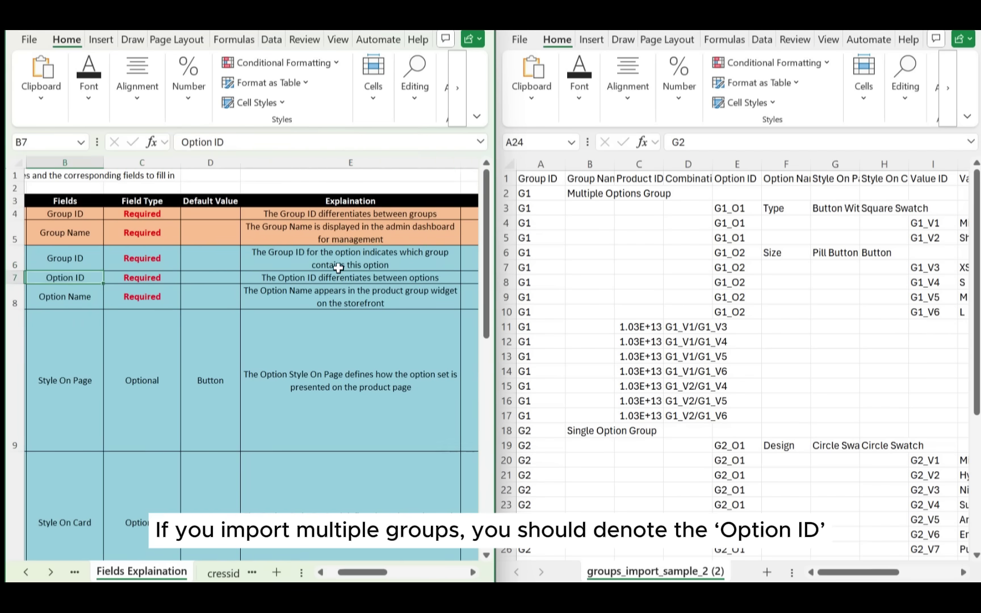
click(346, 279)
drag(372, 573, 410, 574)
click(391, 279)
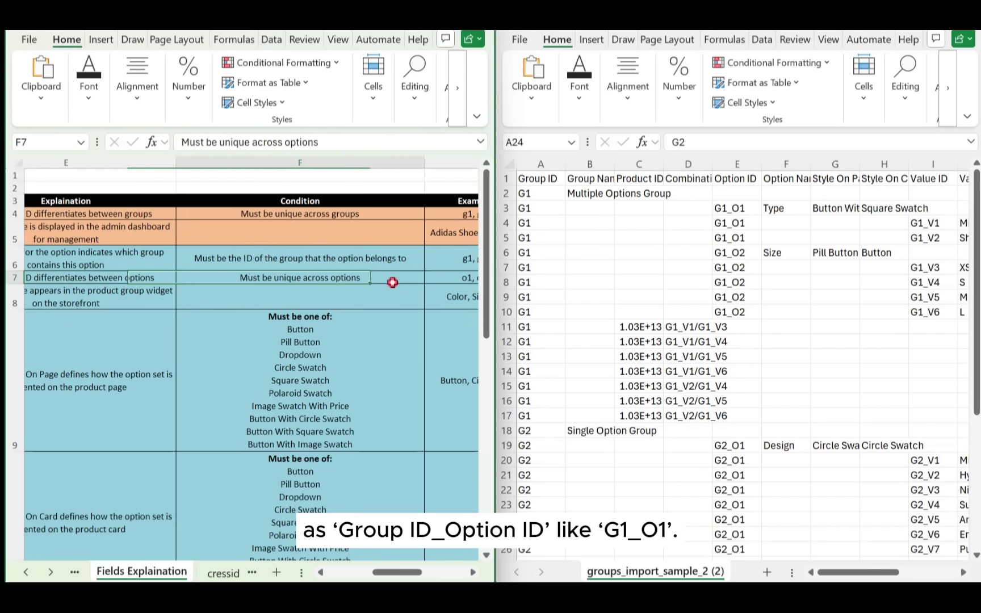
click(735, 210)
click(736, 208)
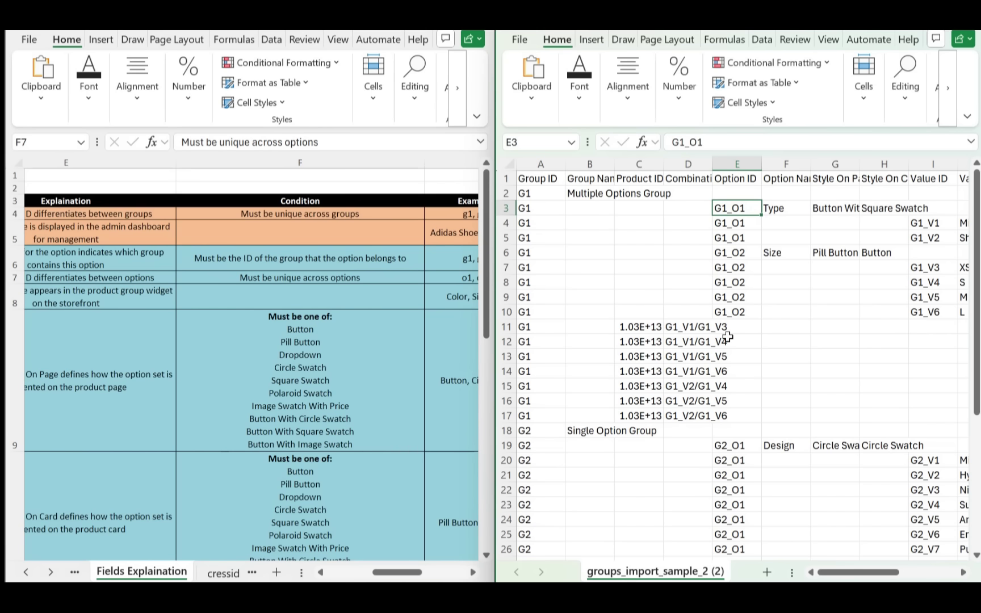
click(735, 238)
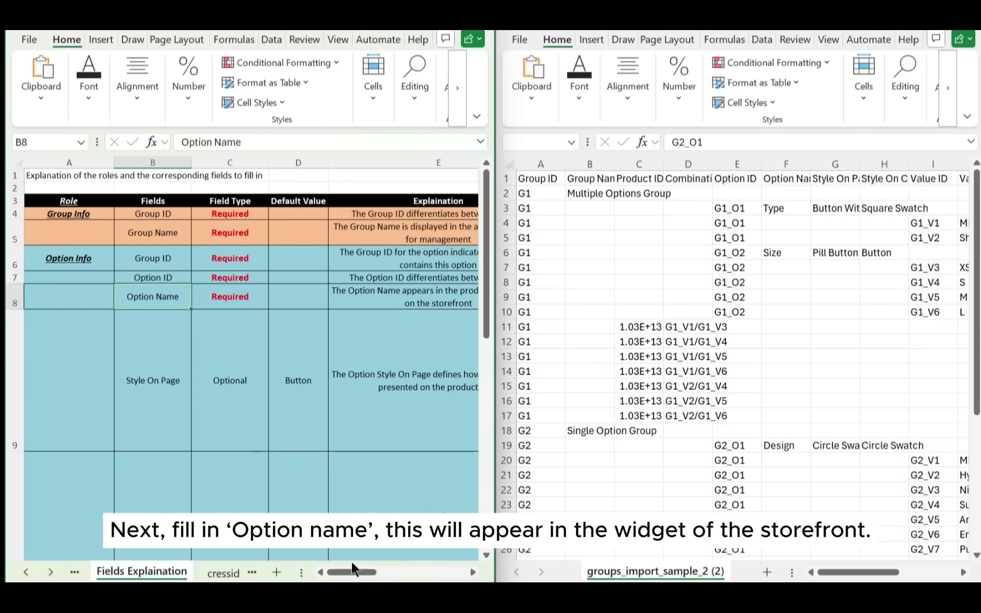
drag(353, 568, 369, 570)
click(384, 299)
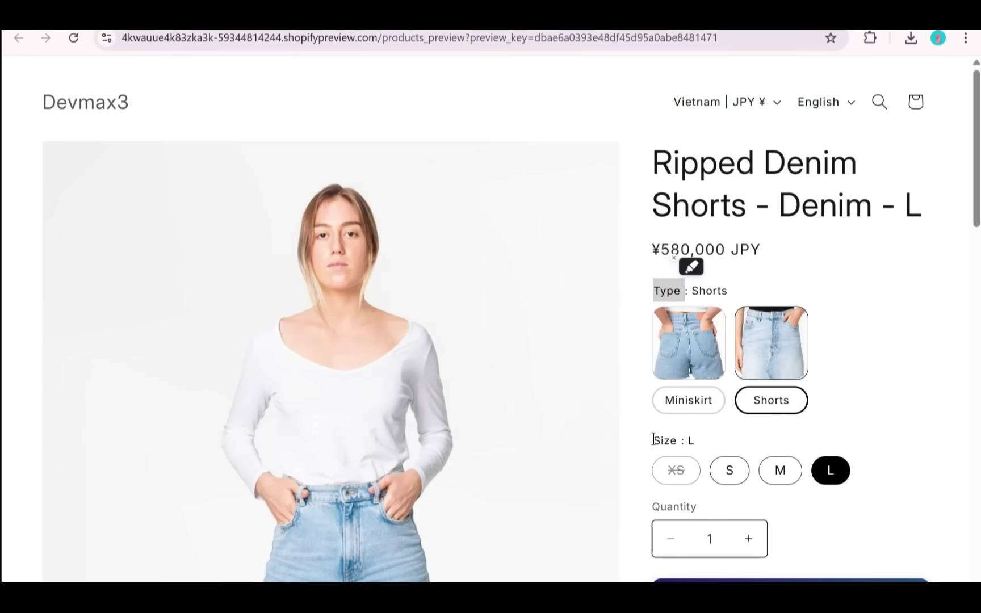
drag(652, 440, 677, 439)
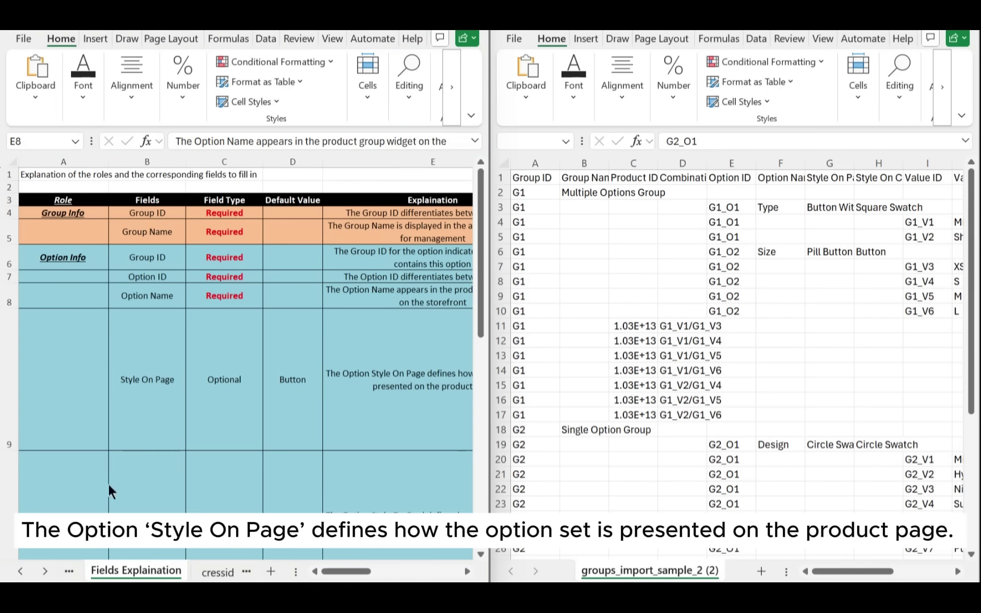
click(148, 395)
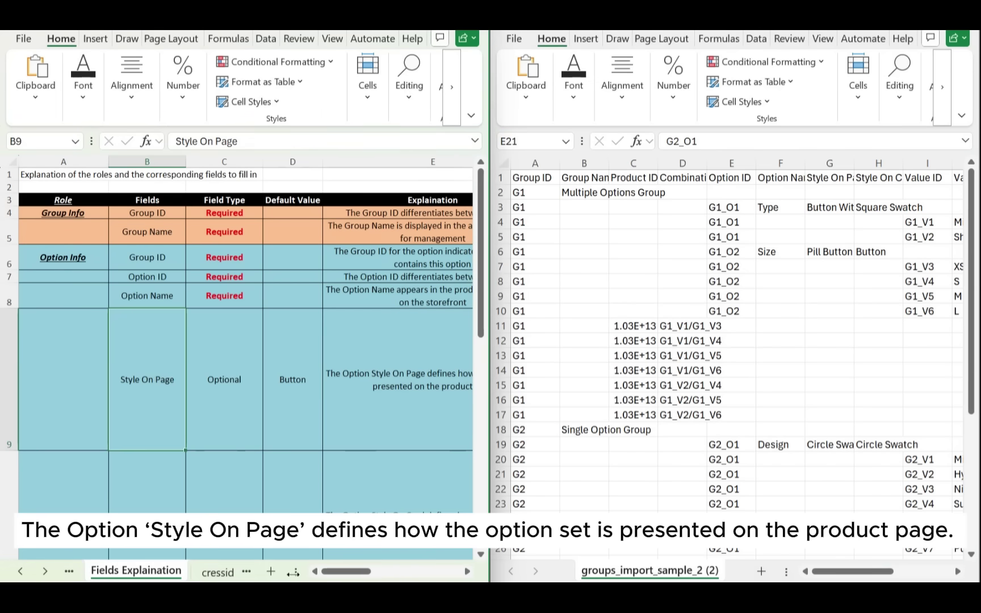
drag(324, 571, 344, 571)
click(306, 407)
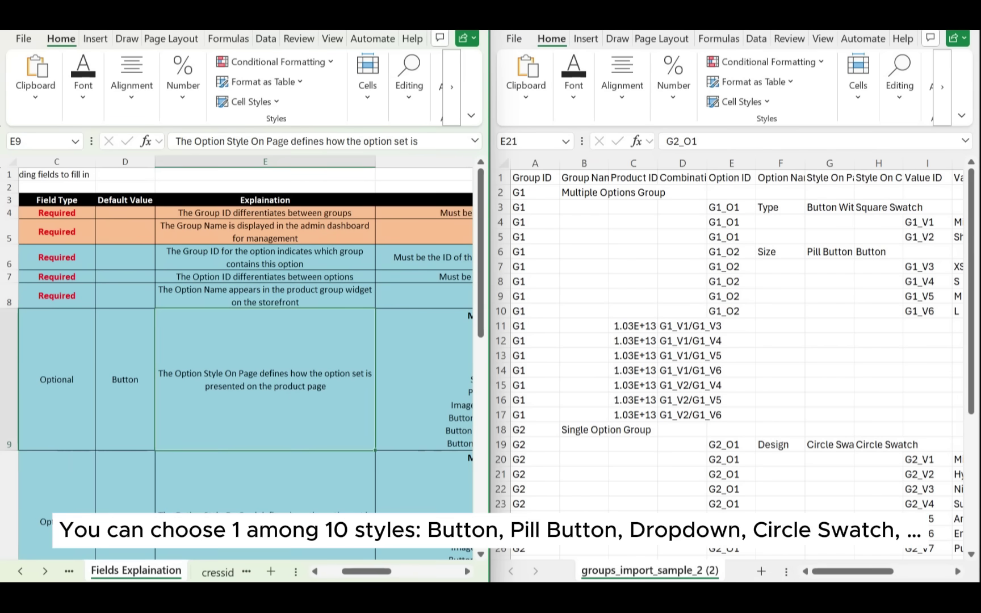
drag(375, 571, 392, 554)
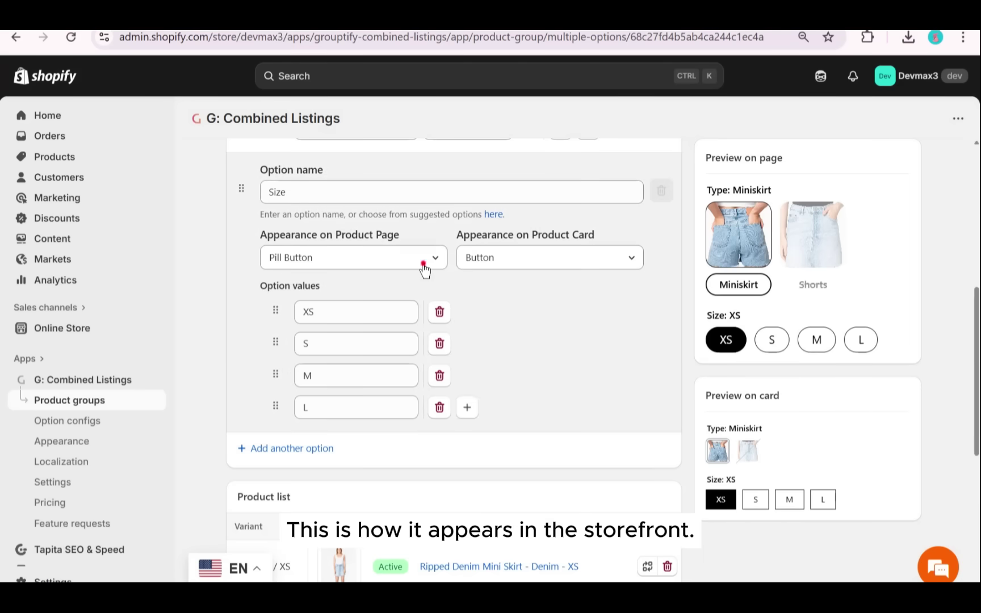
click(424, 266)
scroll(421, 284, down, 5)
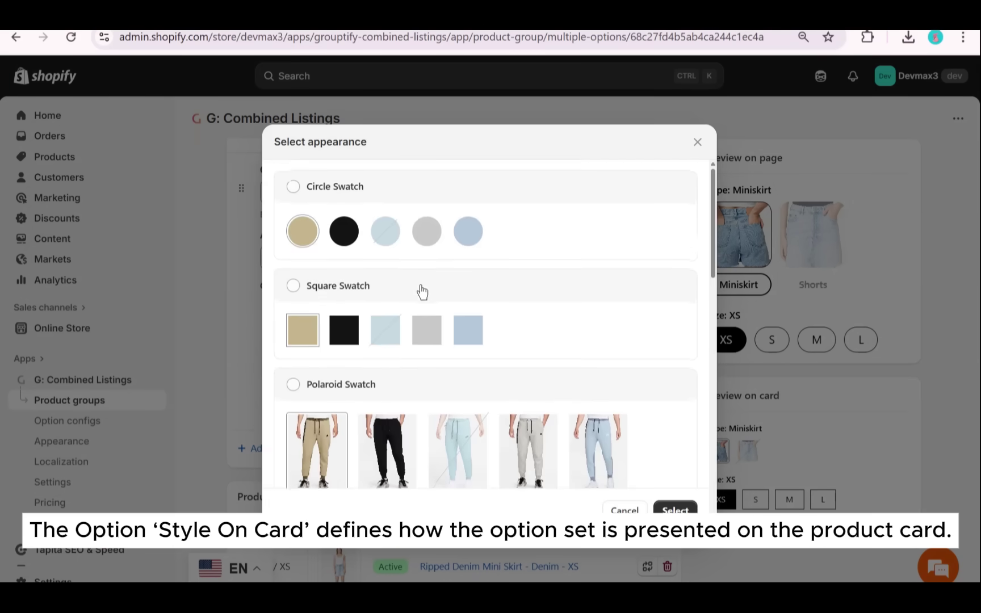
scroll(421, 291, down, 10)
click(199, 314)
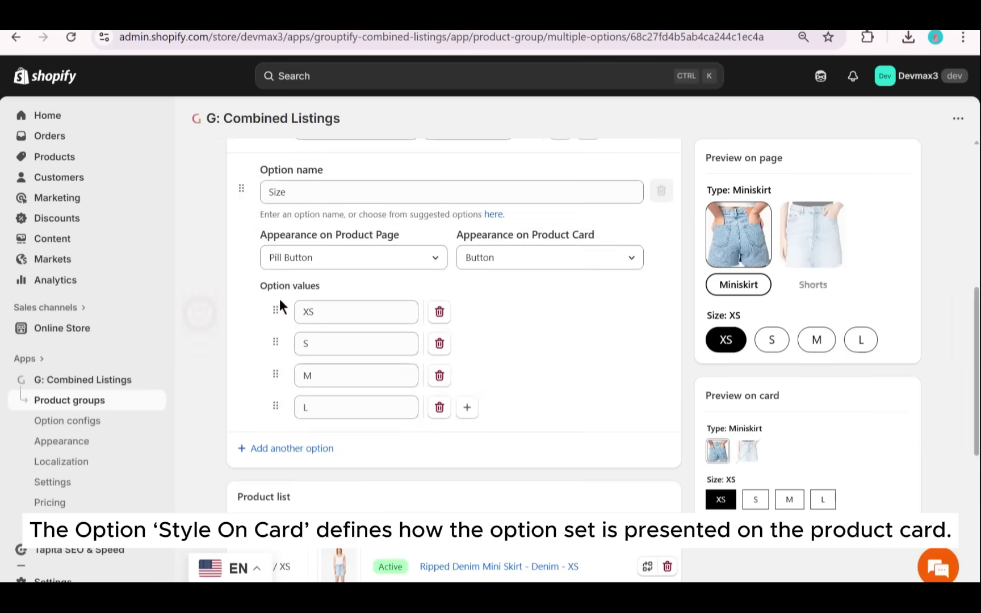
click(557, 257)
scroll(515, 333, up, 2)
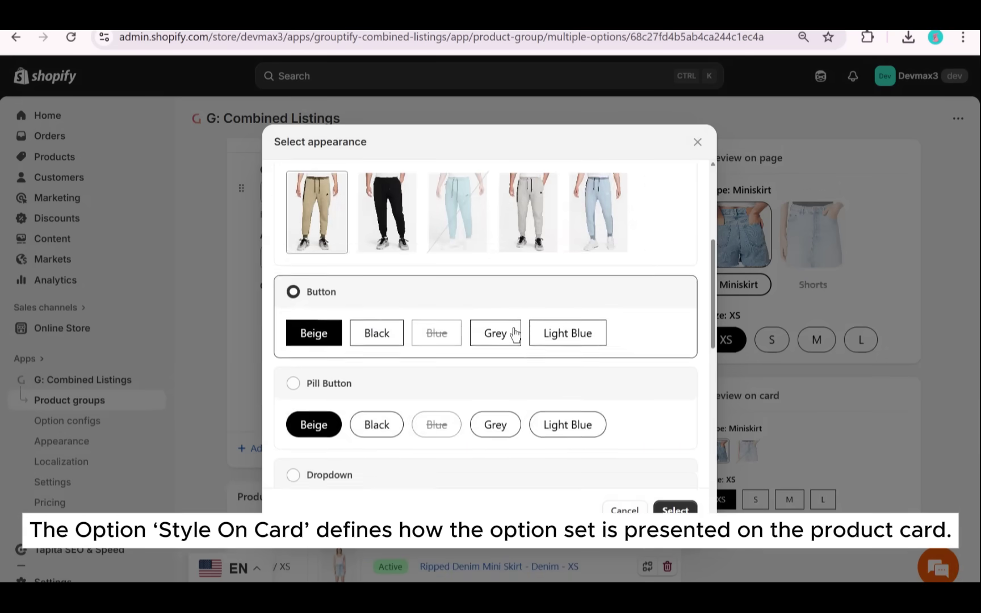
scroll(513, 333, up, 3)
scroll(513, 333, down, 10)
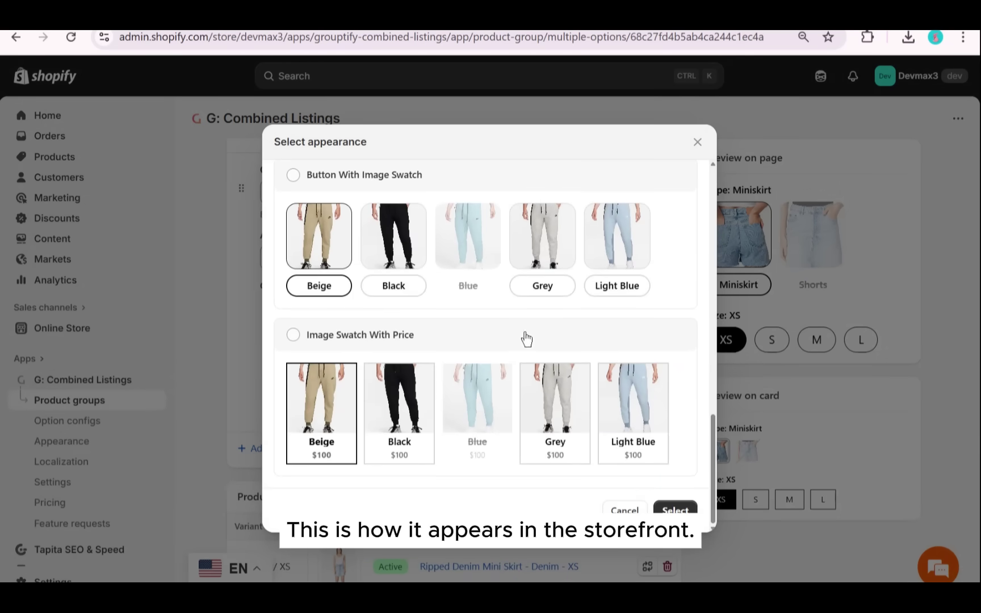
click(625, 510)
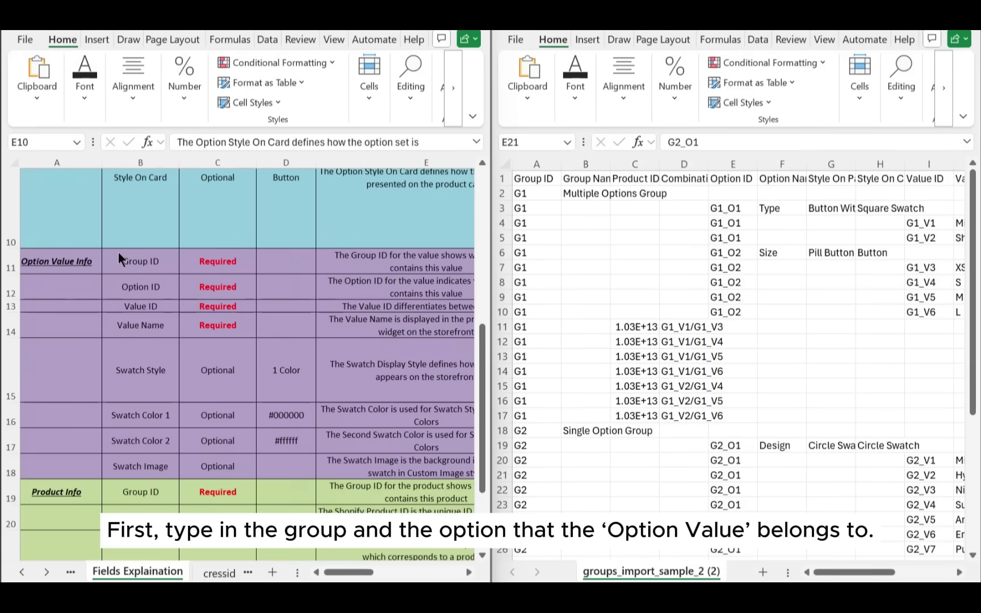
click(87, 262)
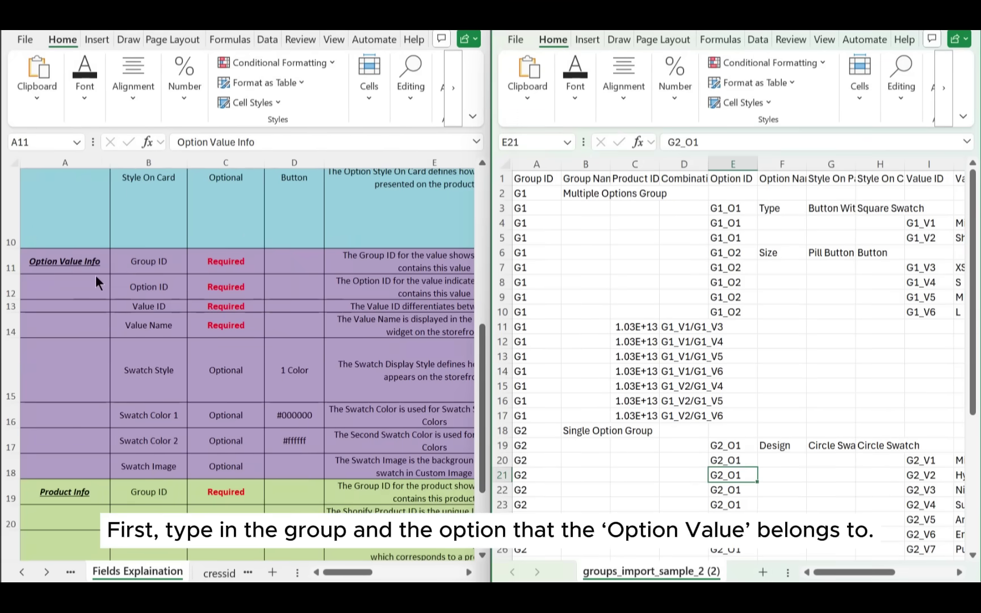
click(164, 256)
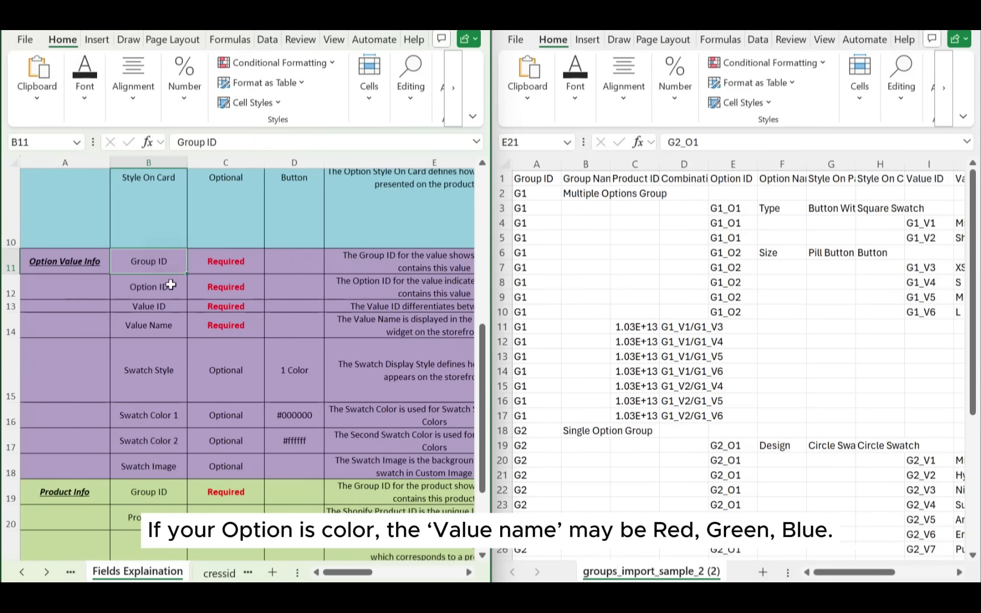
click(171, 287)
click(173, 318)
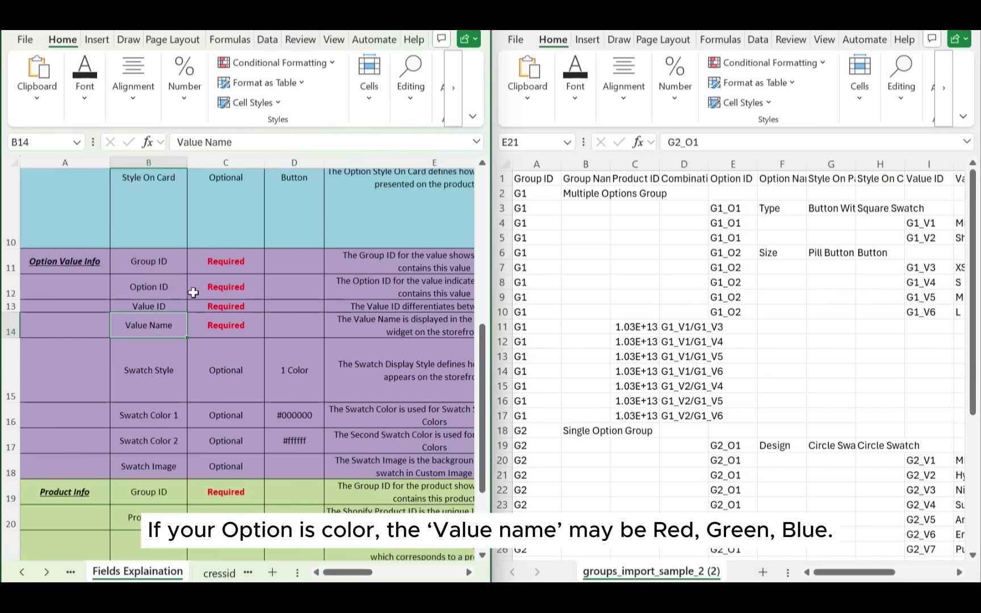
drag(347, 572, 371, 572)
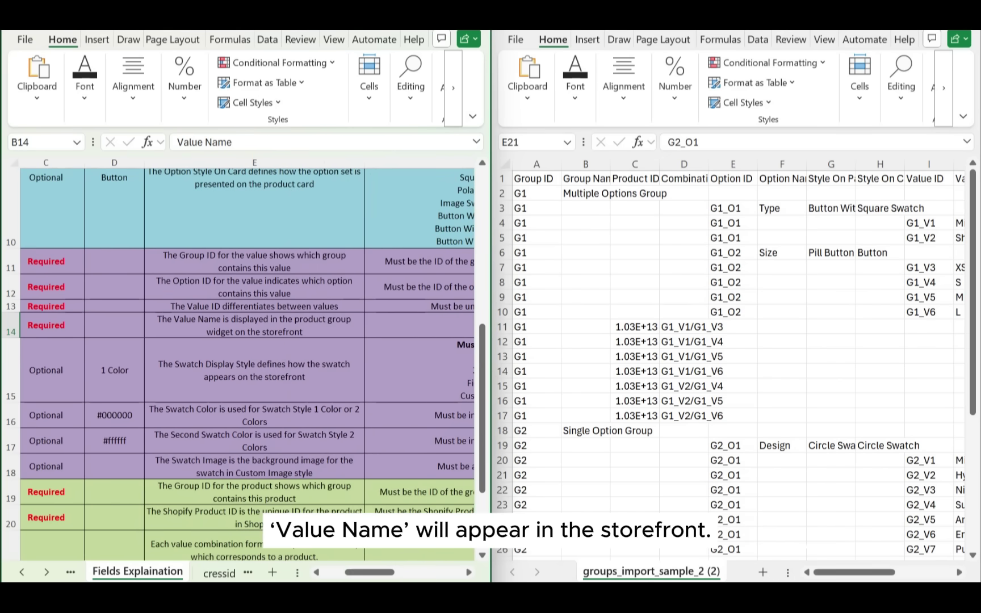
click(255, 306)
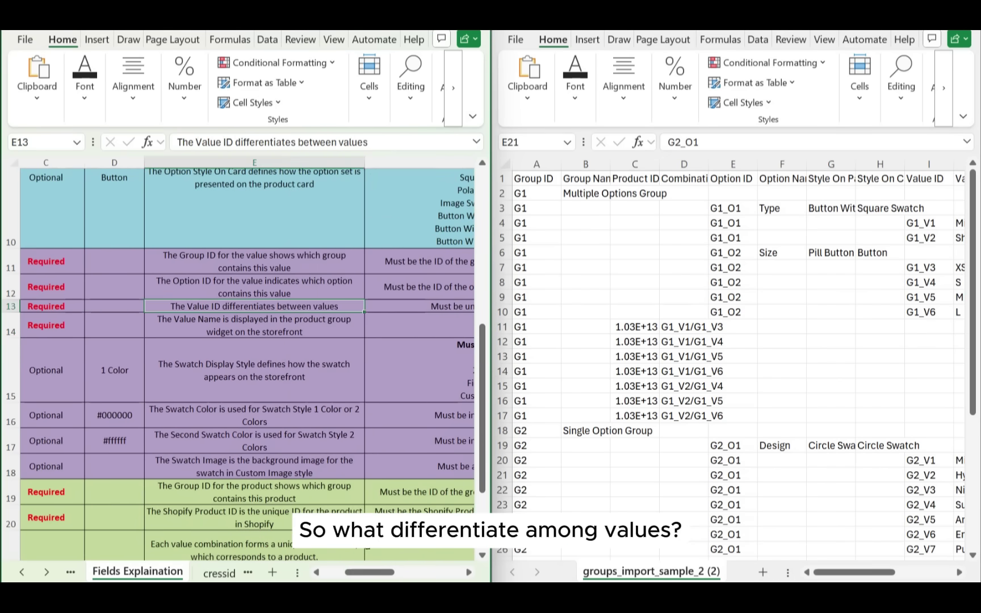
drag(369, 572, 384, 572)
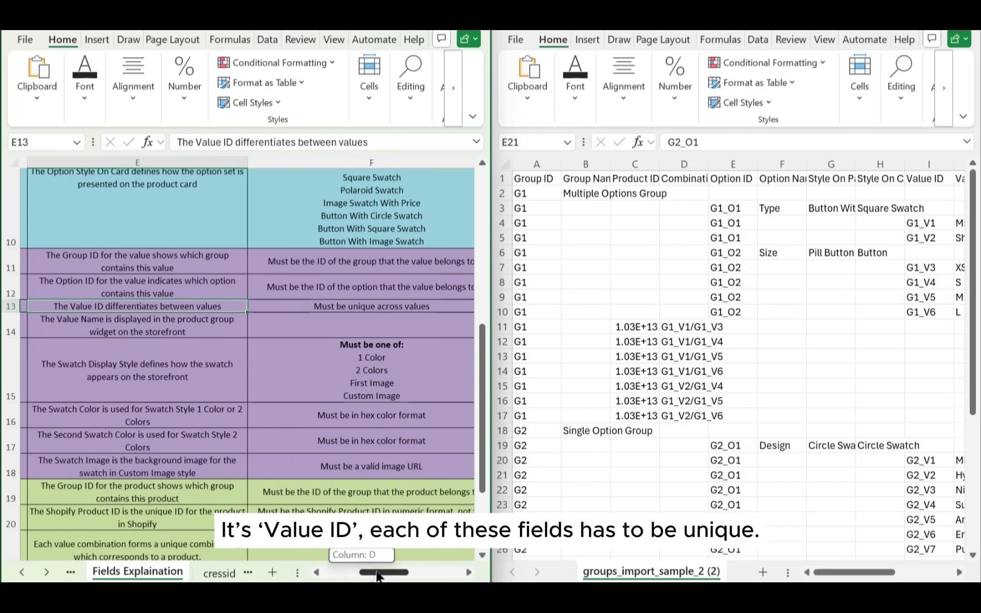
click(374, 307)
click(922, 223)
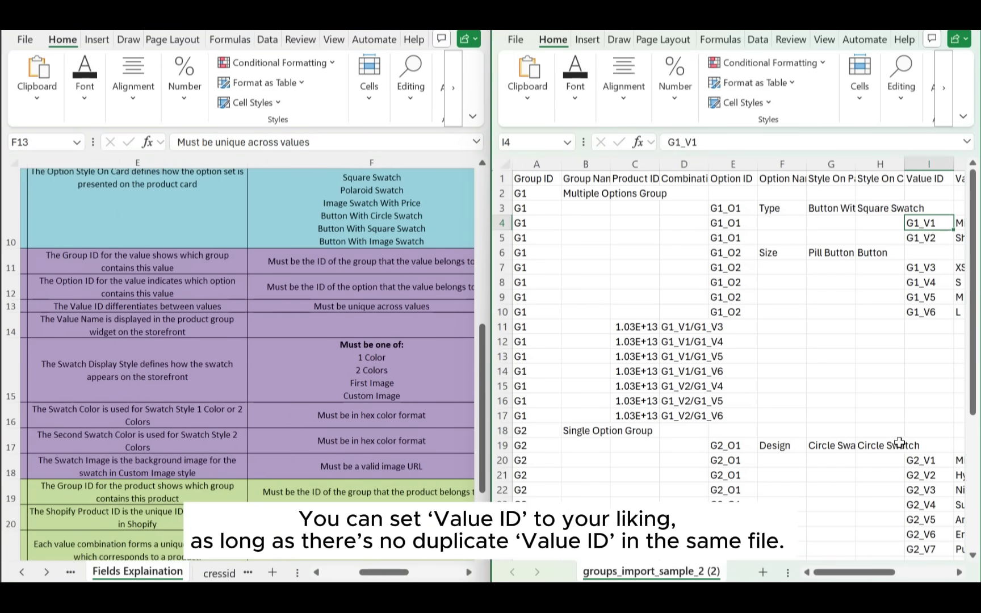
click(920, 461)
click(919, 490)
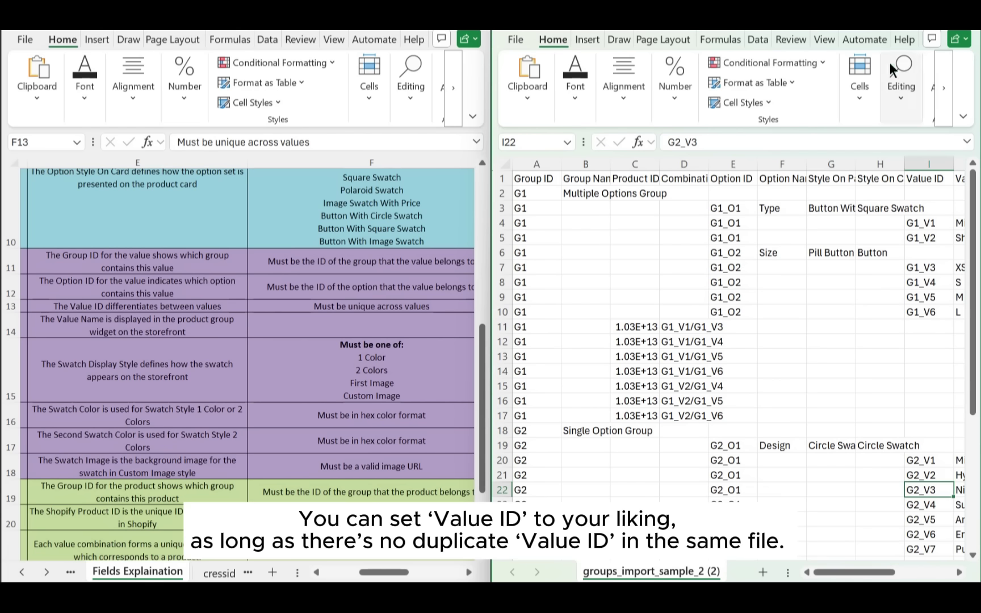
- Read the guide's Swatch Style description, allowed values and example values
click(71, 299)
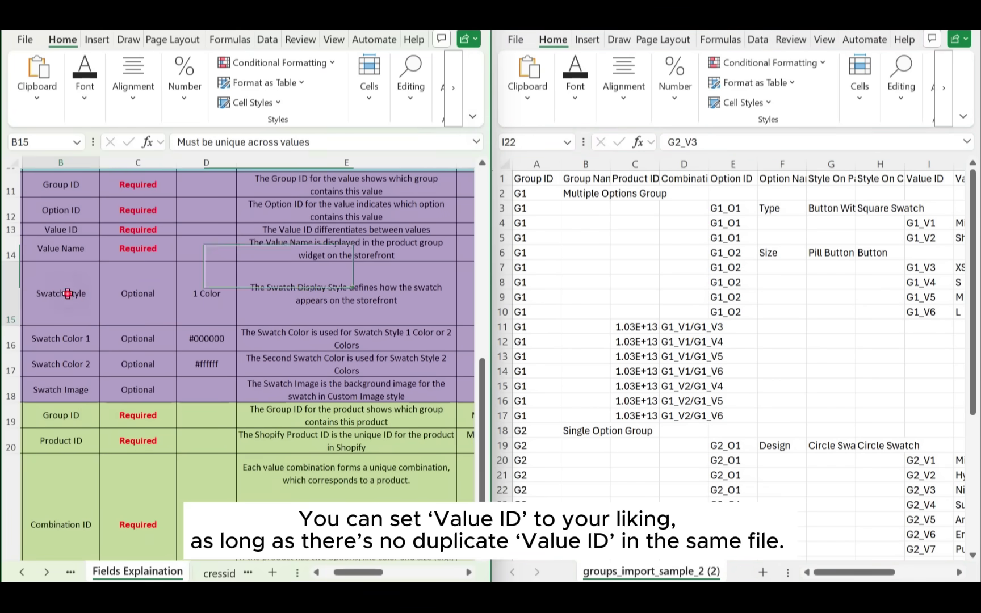
click(352, 295)
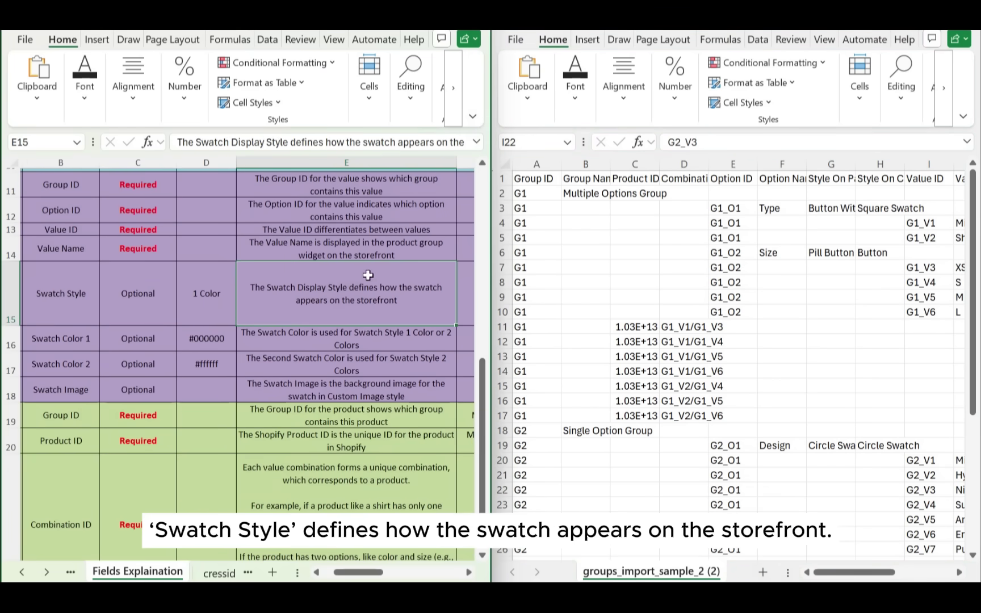
drag(359, 573, 403, 573)
click(264, 316)
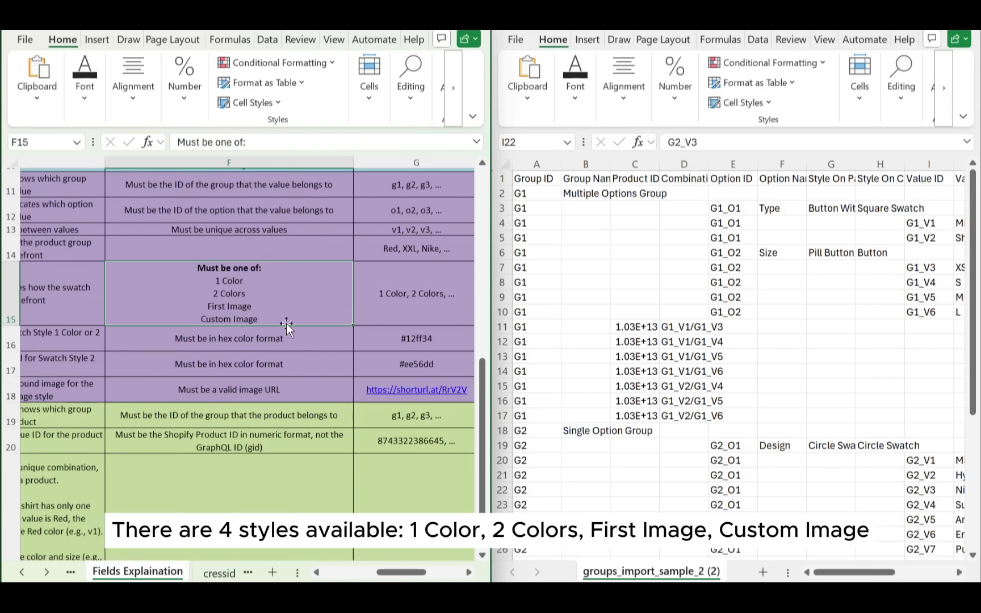
click(428, 315)
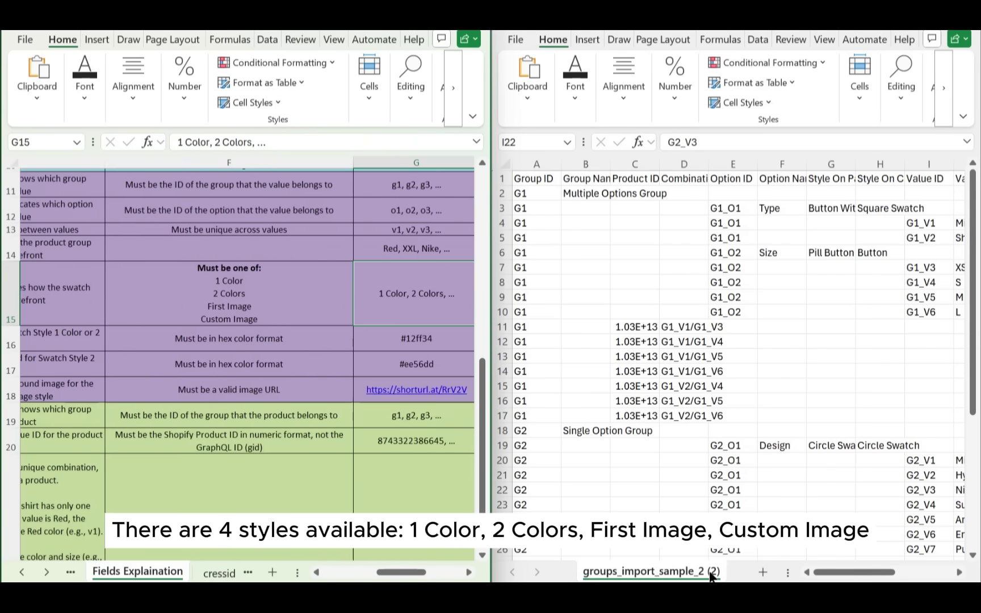
- Compare sample swatch styles (Custom Image, 1 Color, 2 Colors), then set Miniskirt's swatch to First image
drag(828, 575, 867, 574)
click(843, 222)
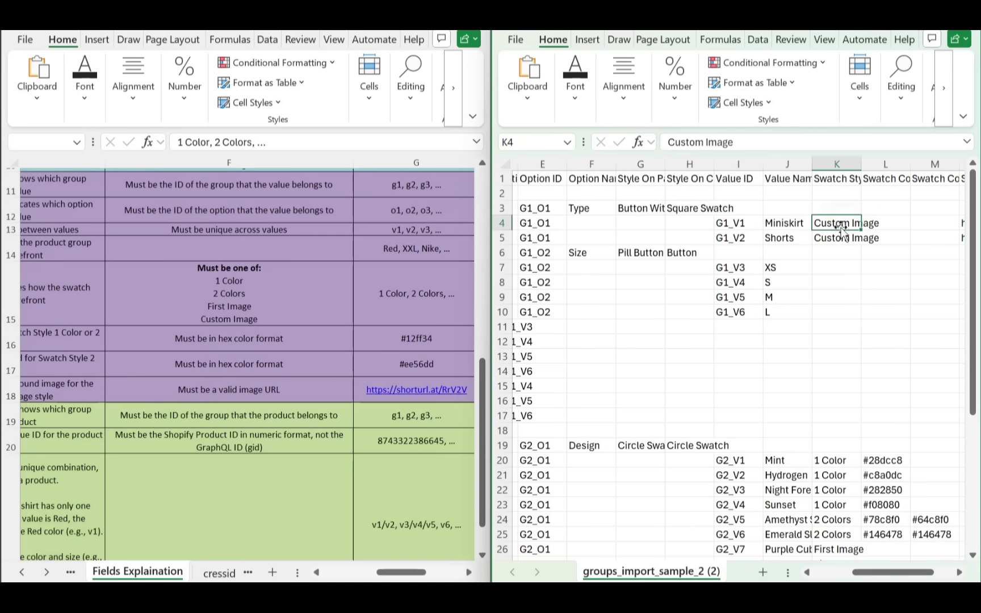
click(838, 238)
scroll(828, 448, down, 1)
scroll(829, 448, down, 2)
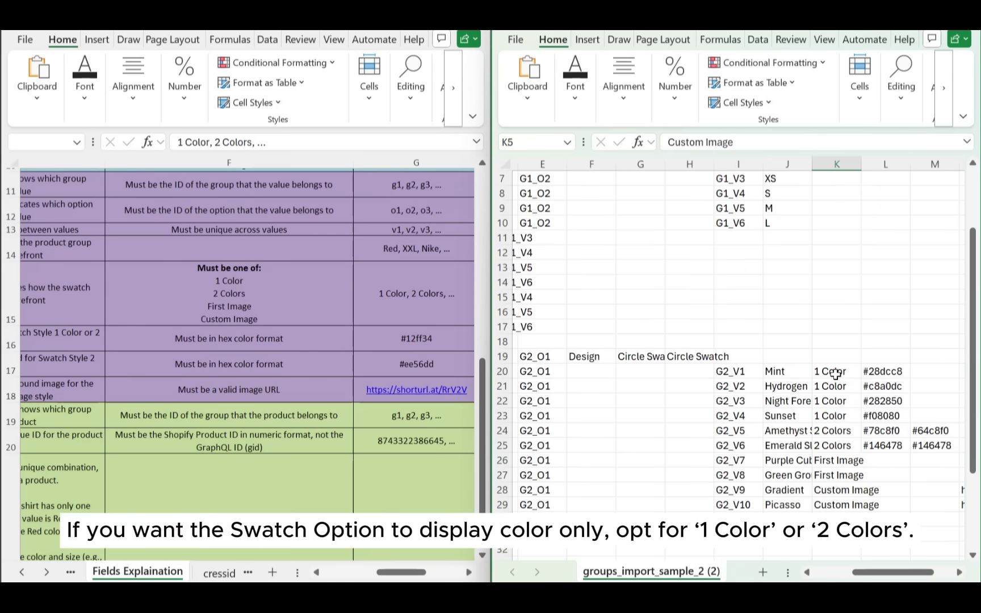
click(834, 371)
click(834, 415)
click(835, 445)
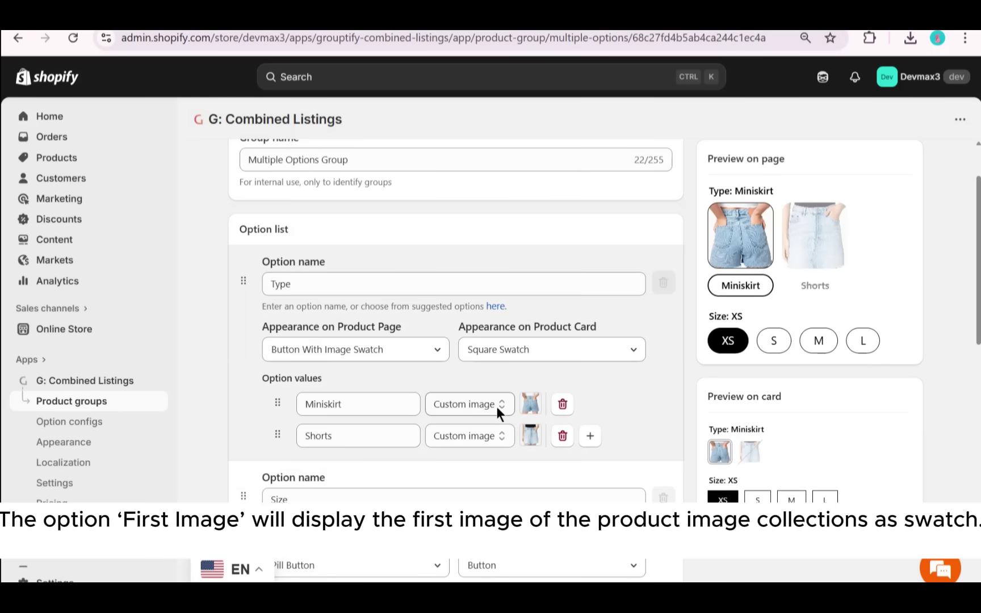
click(496, 406)
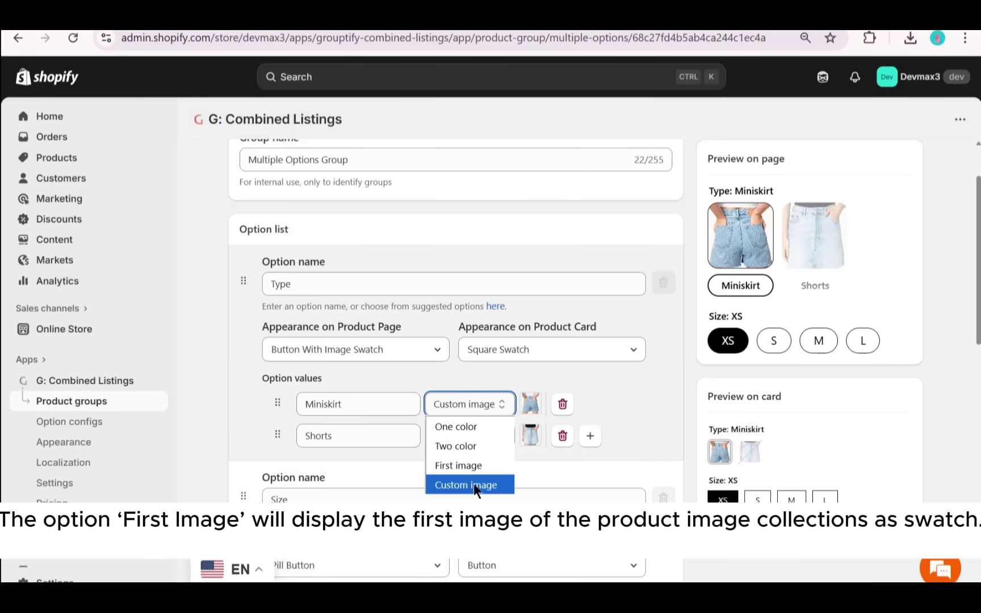
click(474, 467)
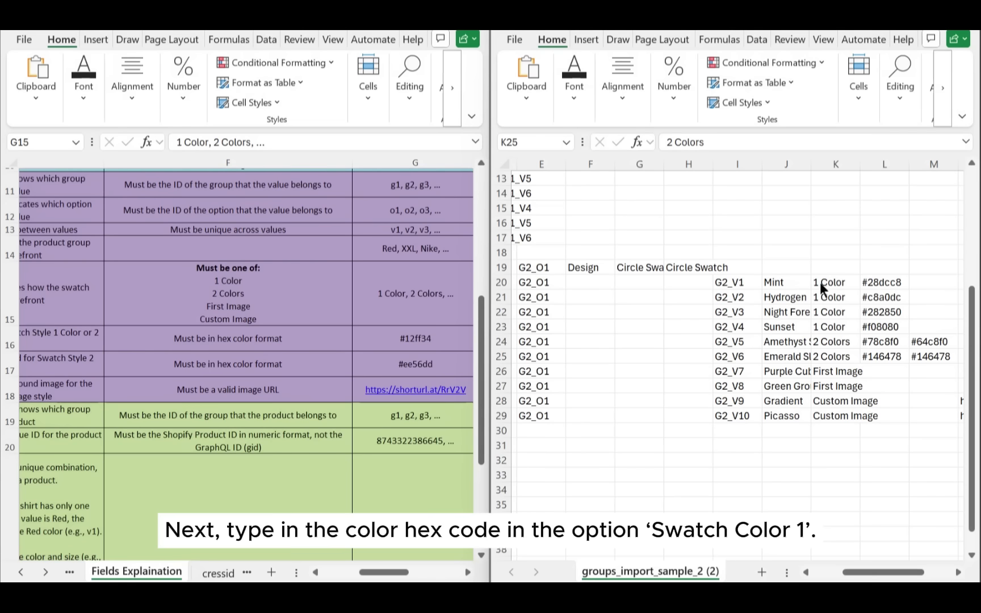
- Review the sample swatch colours #28dcc8, #f08080, #78c8f0 and #64c8f0
click(874, 284)
click(881, 311)
click(881, 326)
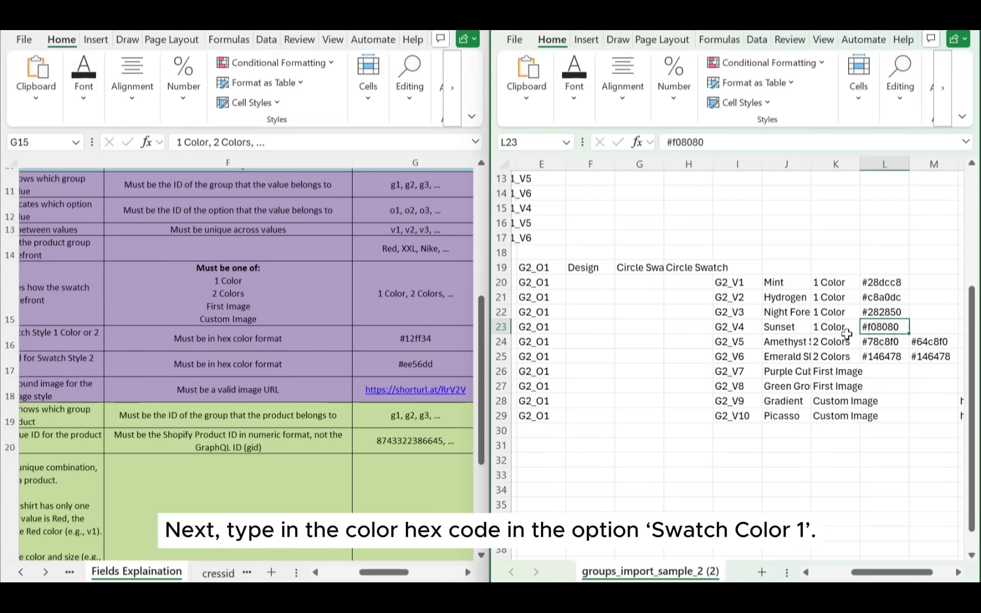
click(833, 341)
click(894, 343)
click(931, 342)
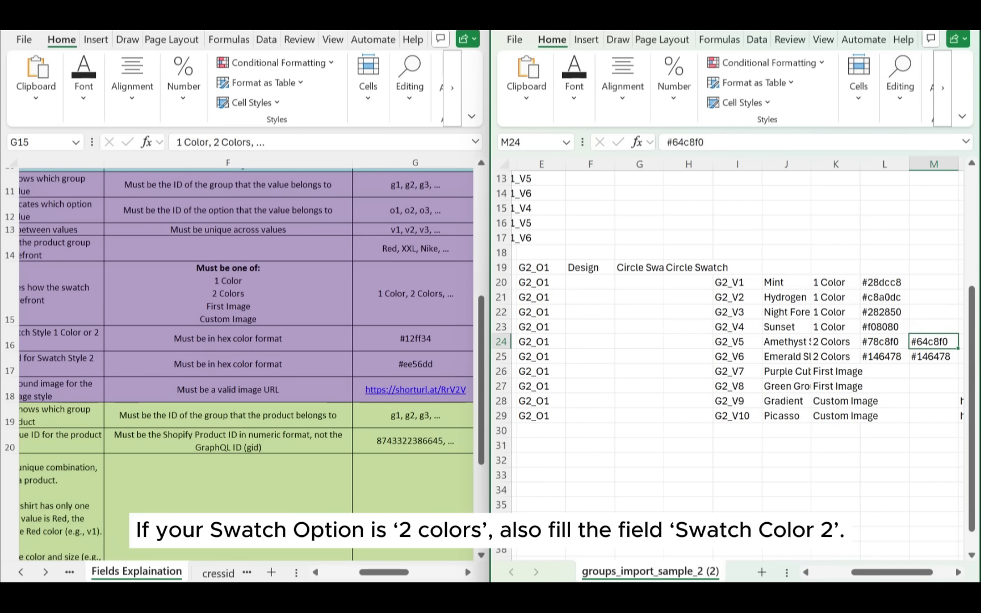
- Recommit the Miniskirt's Swatch Image URL in N4 so it becomes a hyperlink
scroll(747, 218, up, 4)
scroll(746, 218, right, 1)
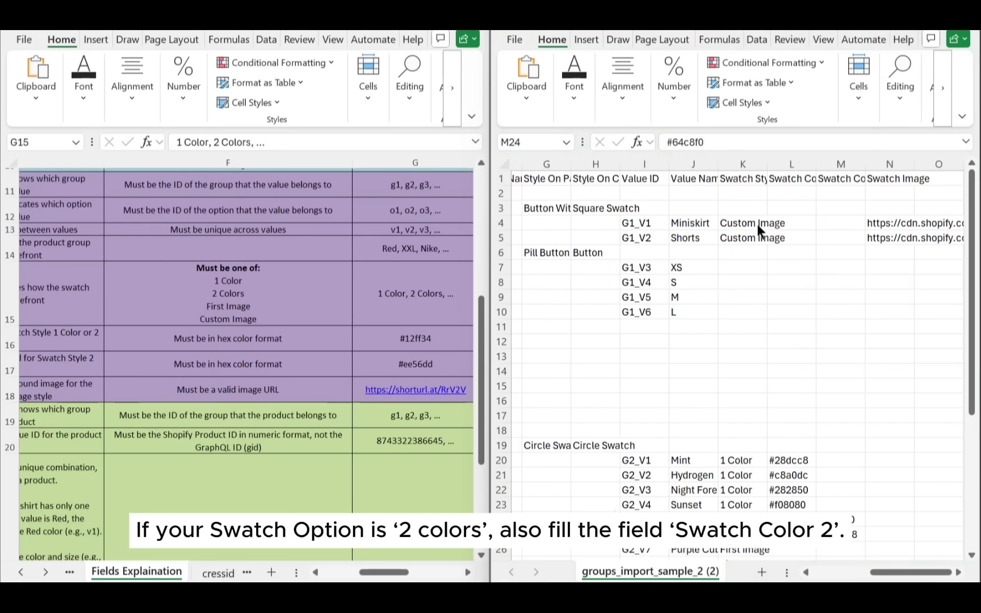
click(745, 225)
click(743, 238)
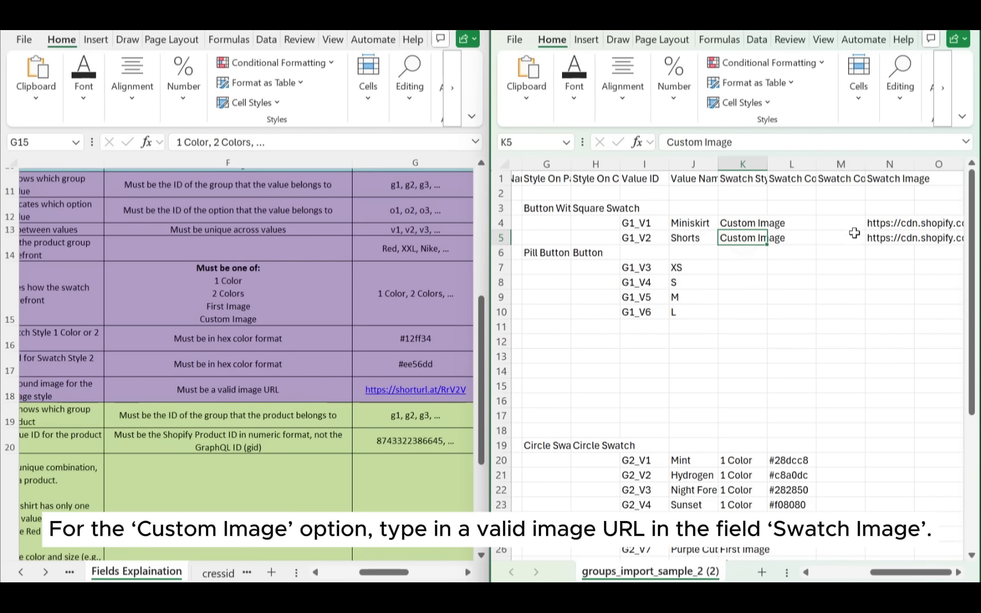
click(869, 226)
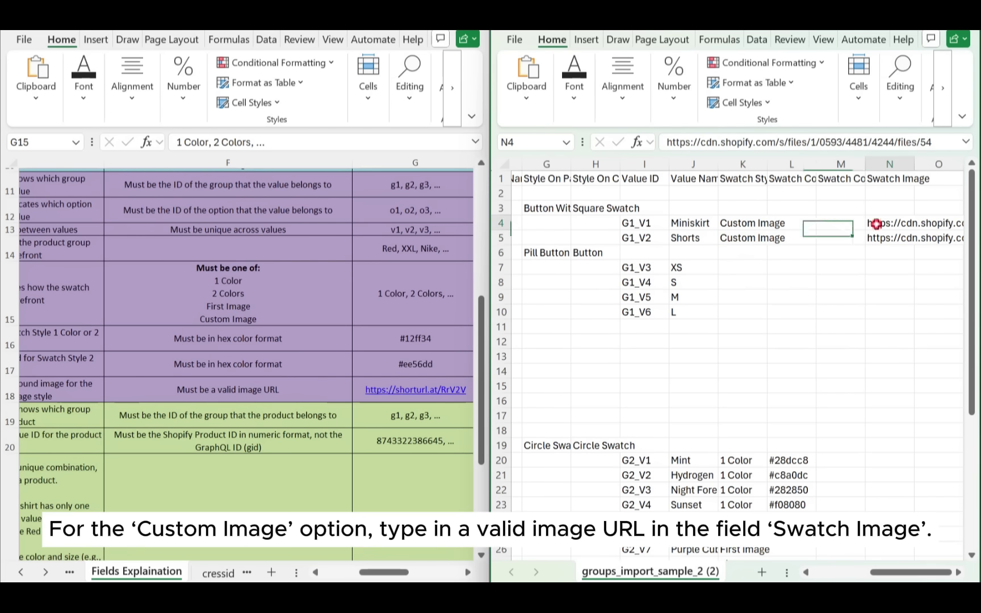
click(854, 138)
click(854, 253)
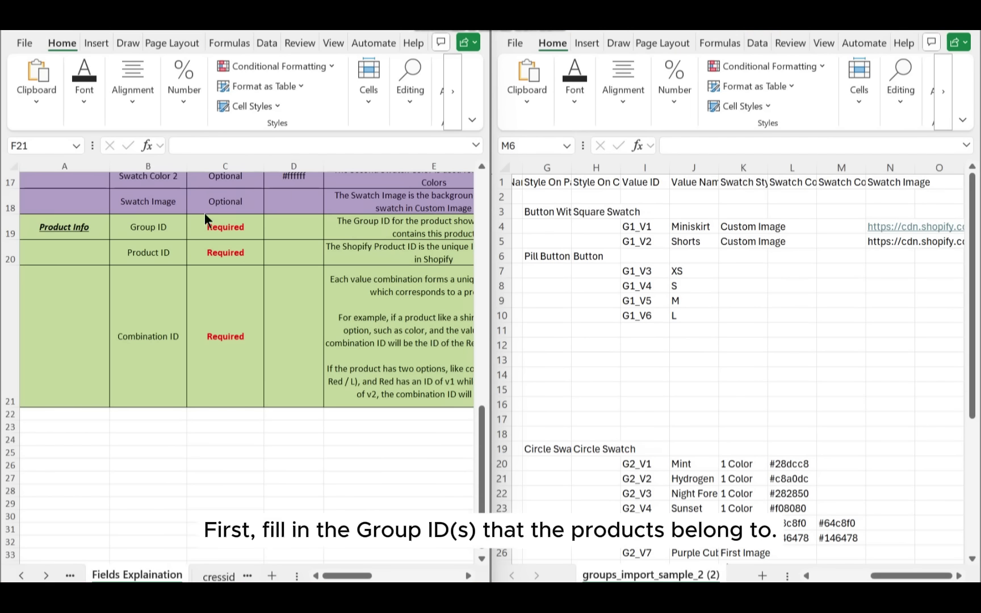
click(74, 229)
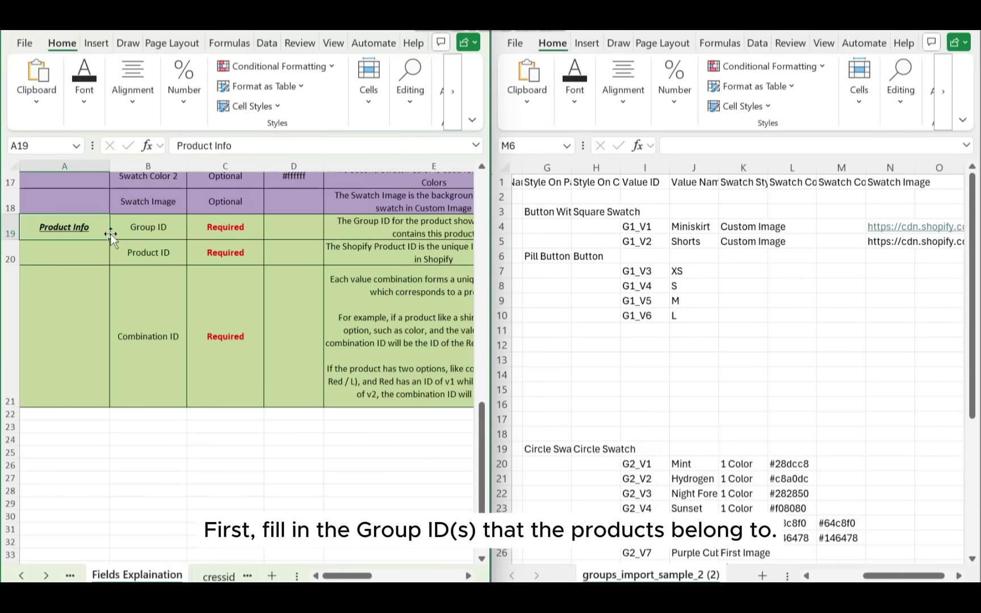
click(164, 233)
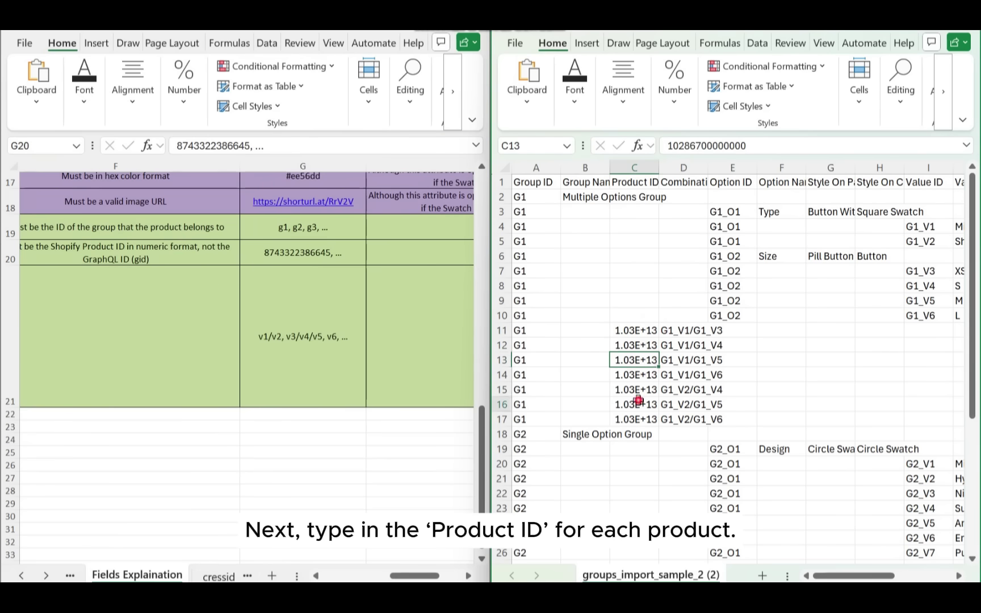
click(634, 404)
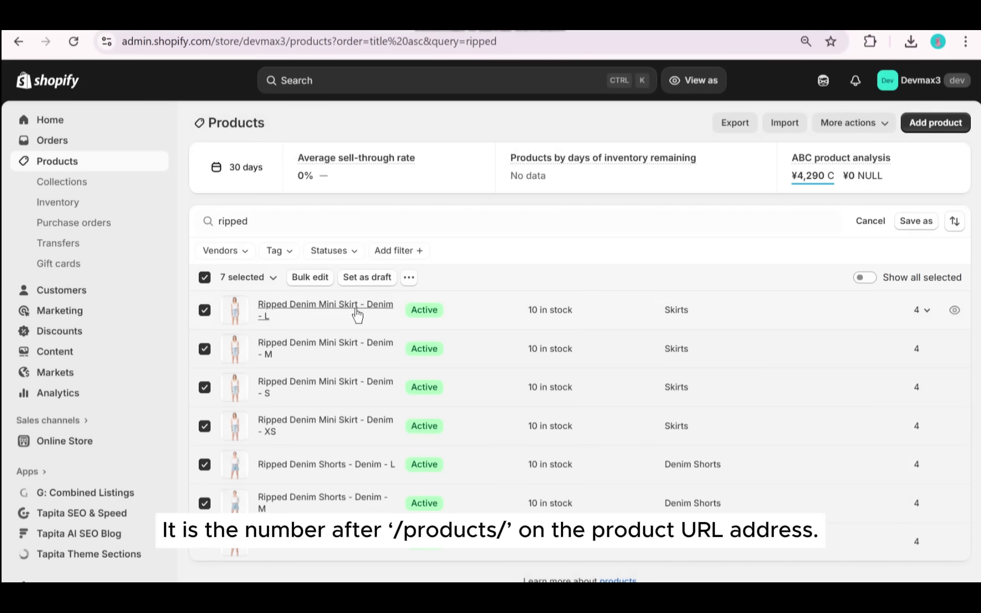
click(355, 311)
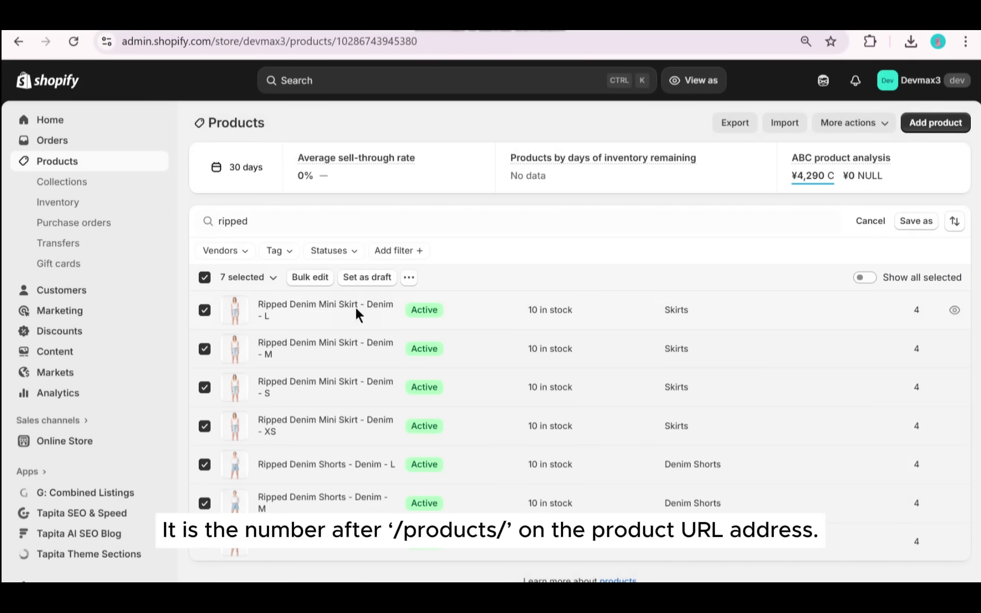
click(336, 42)
drag(337, 42, 507, 37)
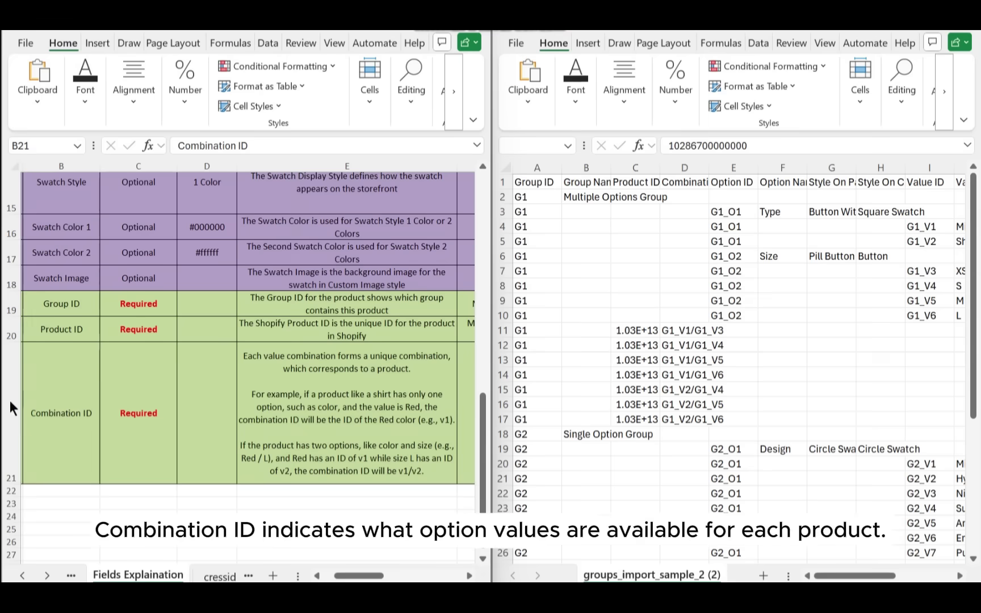
- Read the guide's Combination ID explanation, then return to the Product ID in C16
click(49, 398)
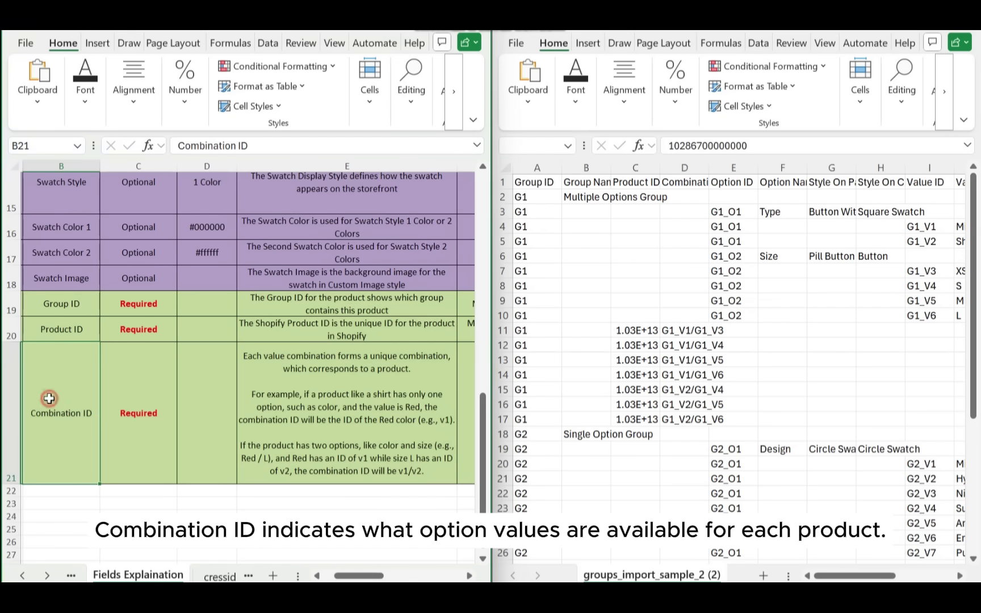
click(193, 398)
click(335, 388)
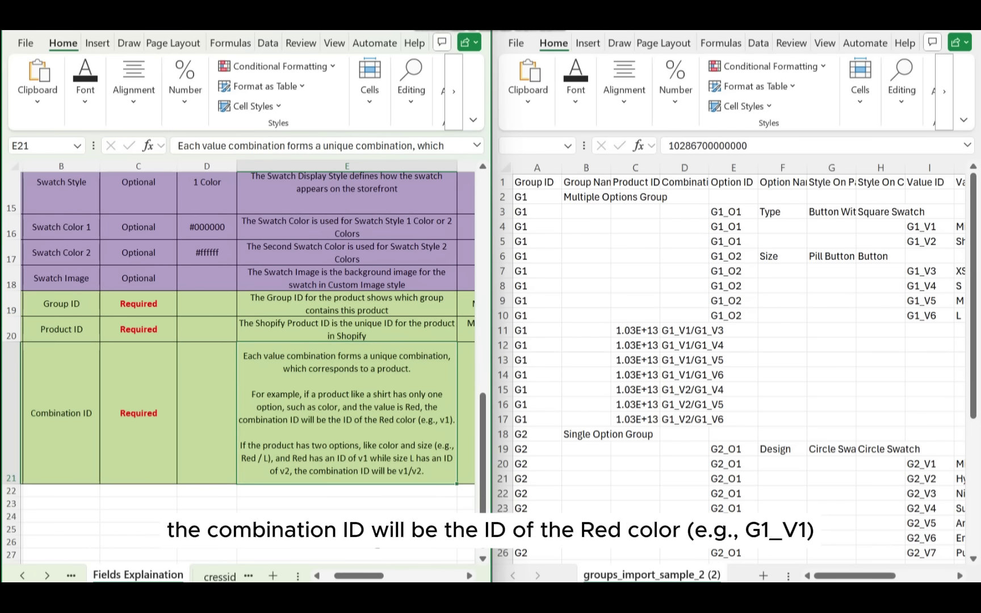
click(658, 295)
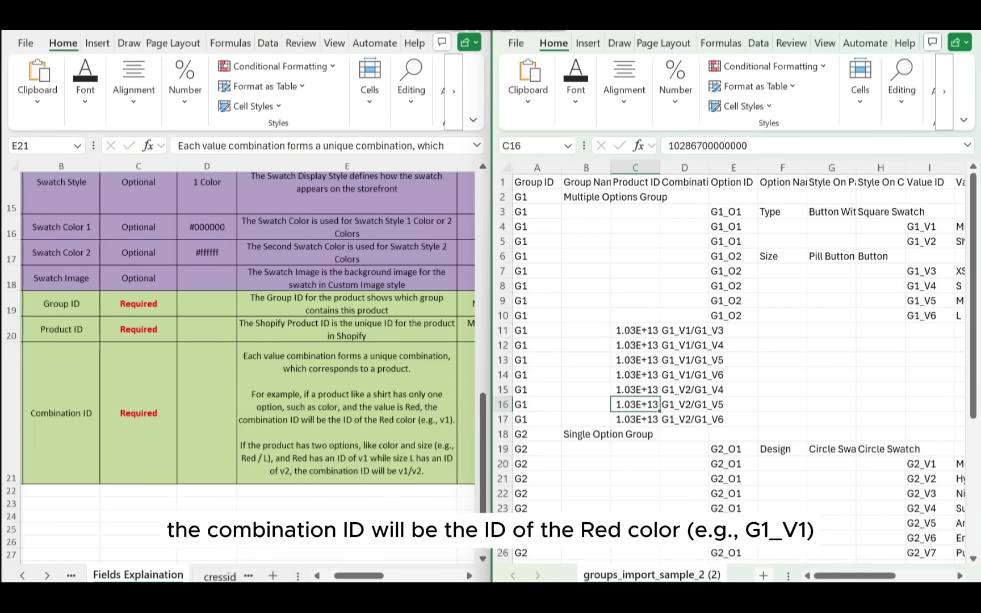
- Check the G2 value names in column J, such as Purple Cube and Picasso
drag(829, 575, 886, 550)
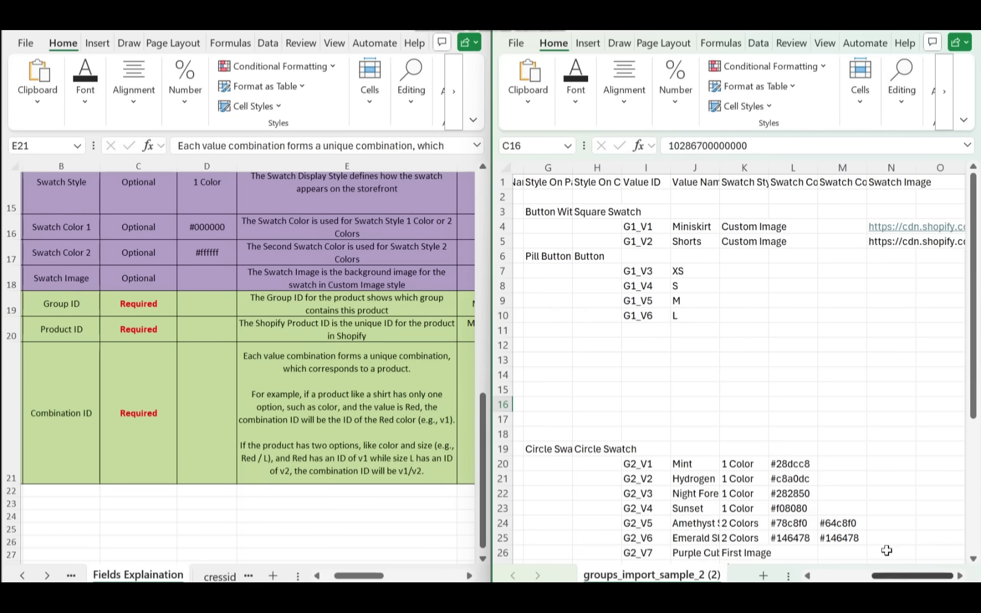
scroll(801, 467, down, 3)
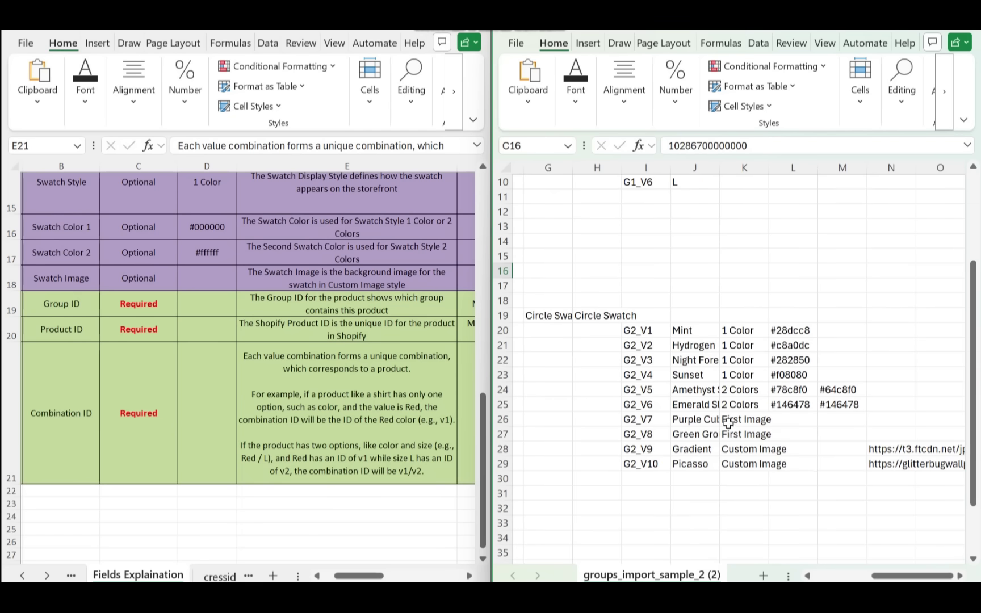
click(691, 340)
click(688, 375)
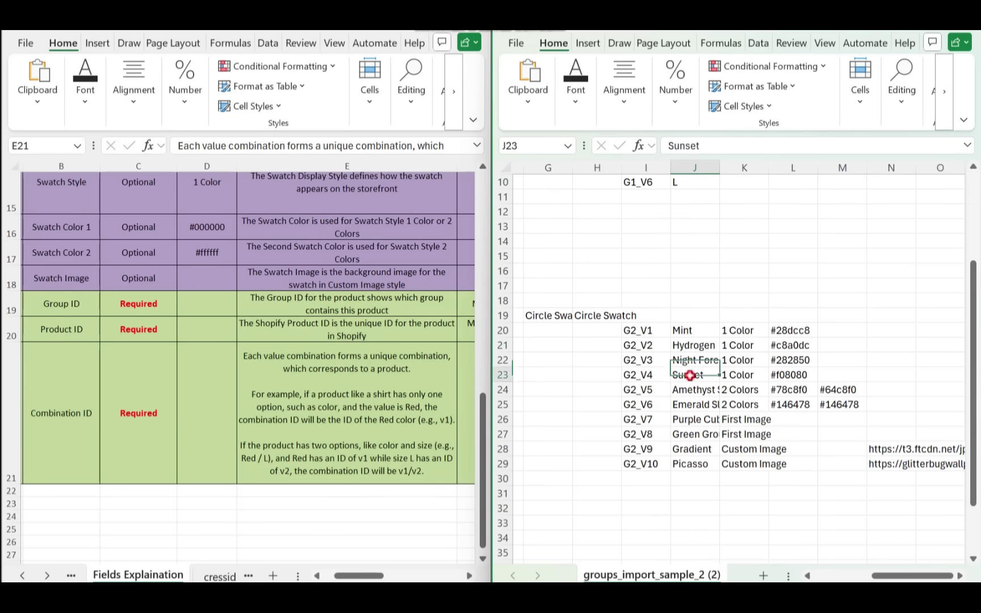
click(693, 419)
click(689, 463)
scroll(682, 394, up, 3)
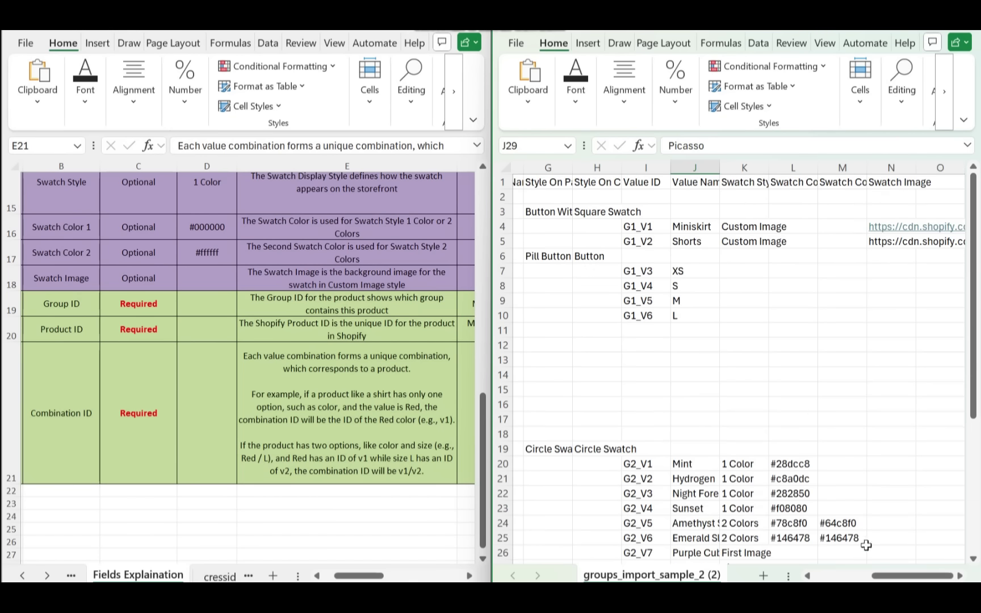
- Step through the G2 combination IDs in column D, such as G2_V3, then scroll back up
drag(883, 578, 825, 578)
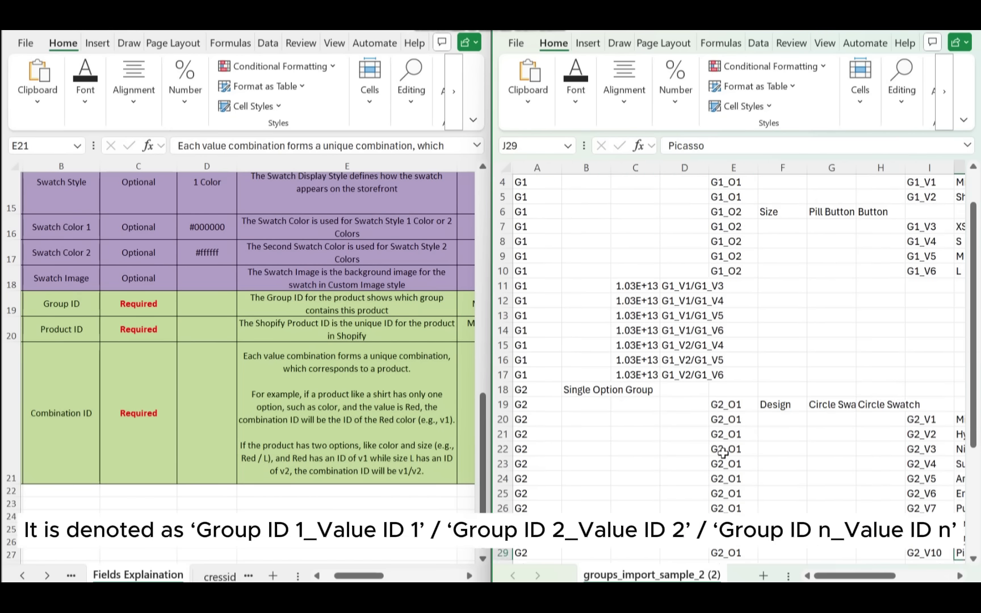
scroll(693, 359, down, 2)
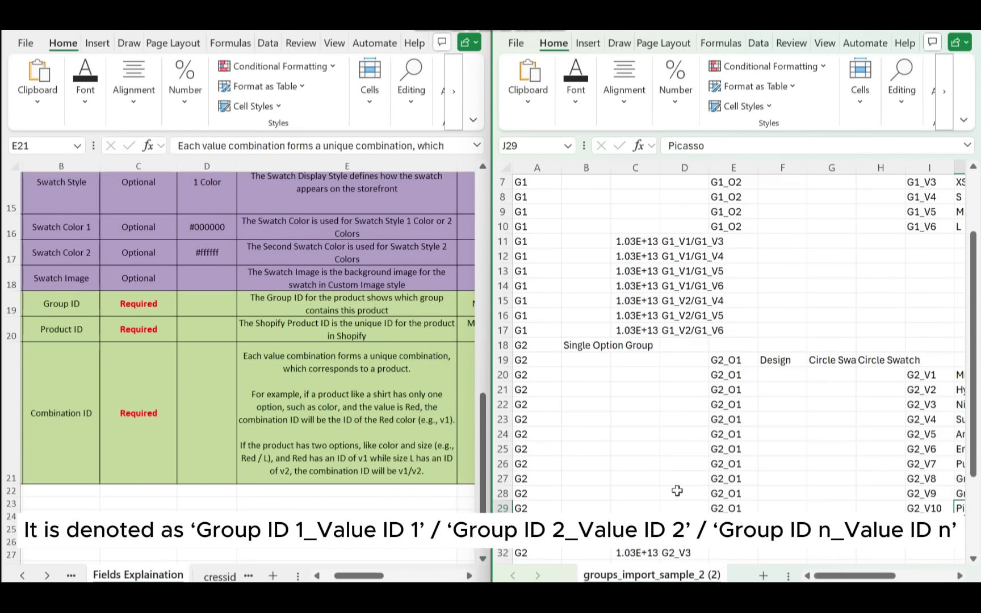
scroll(677, 490, down, 3)
click(681, 390)
click(677, 419)
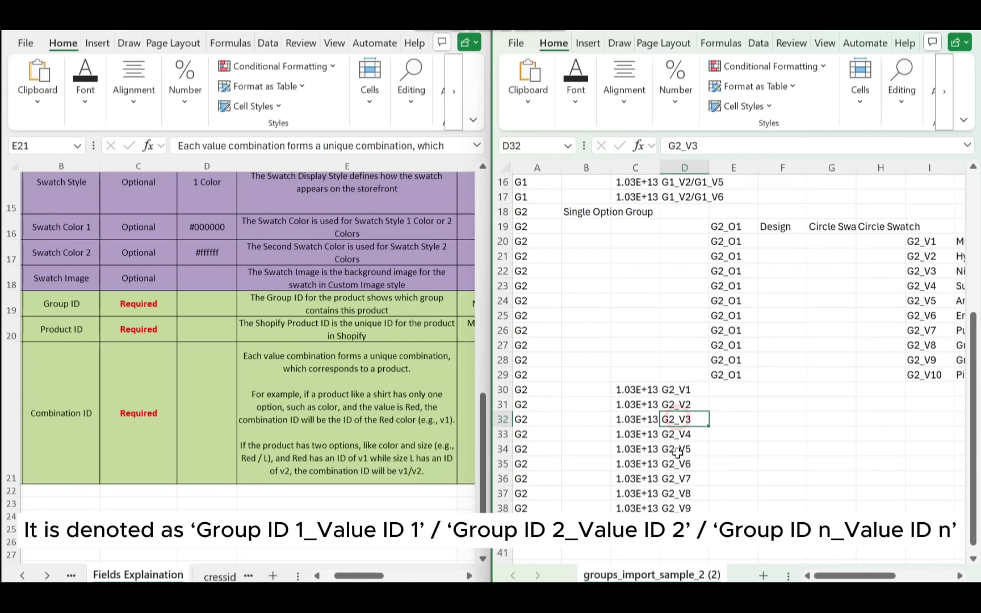
key(Down)
key(Down)
key(Down)
key(Down)
key(Down)
key(Down)
key(Down)
scroll(655, 401, up, 3)
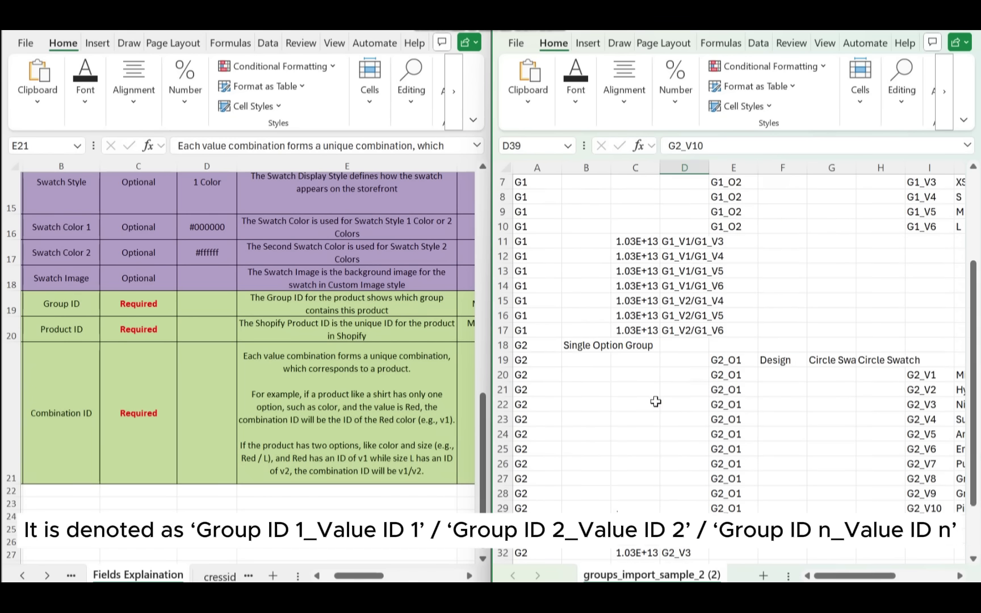
scroll(656, 401, up, 2)
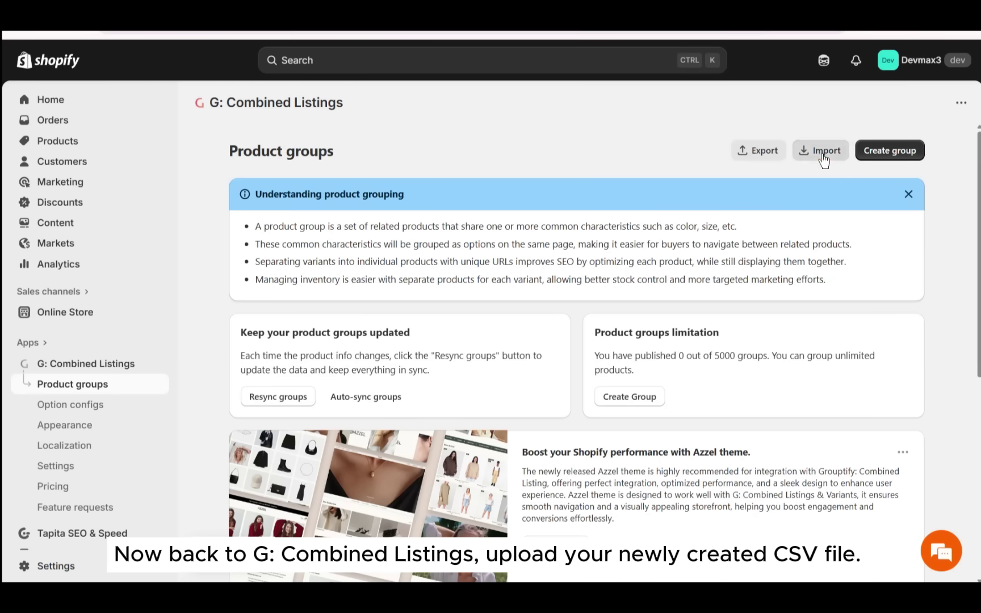
- Import devmax3 groups import.csv from the Downloads folder into product groups
click(819, 151)
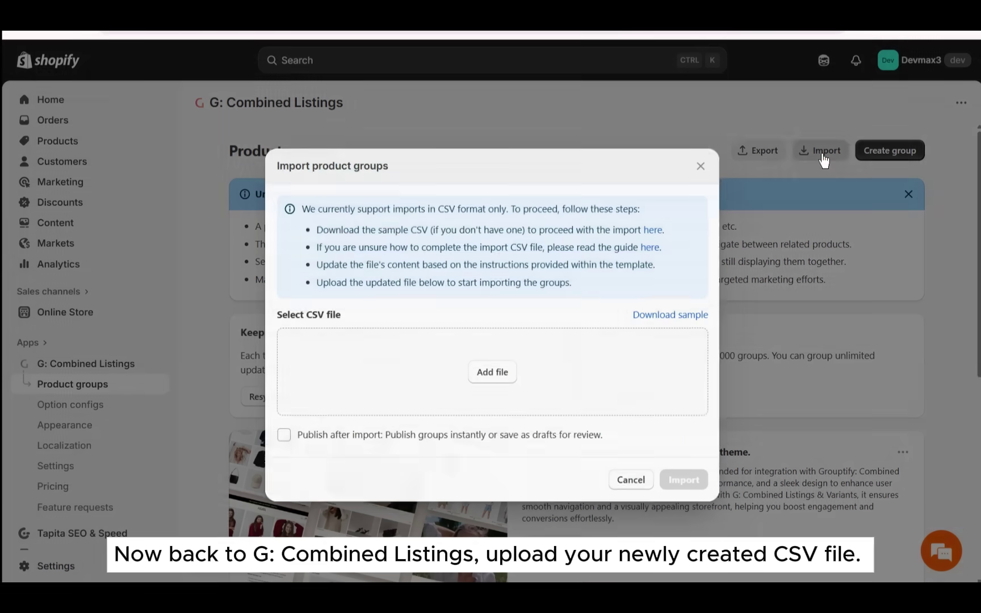
click(484, 359)
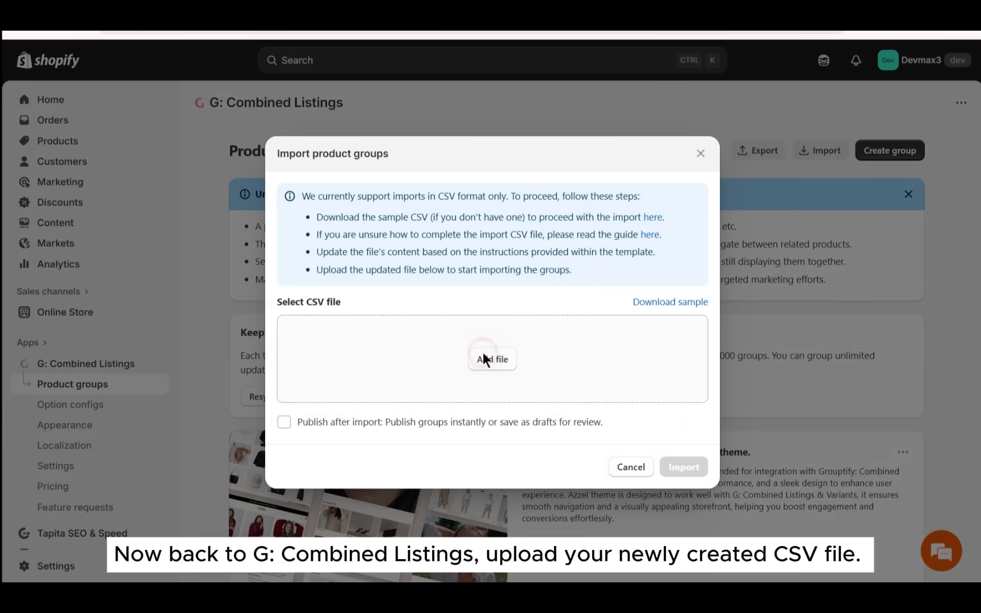
click(67, 200)
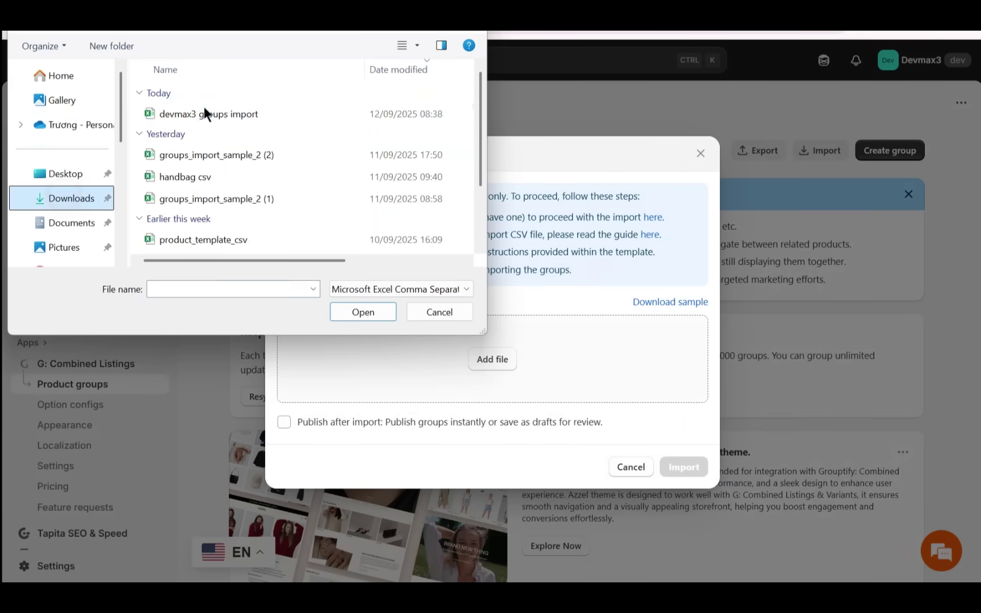
click(216, 114)
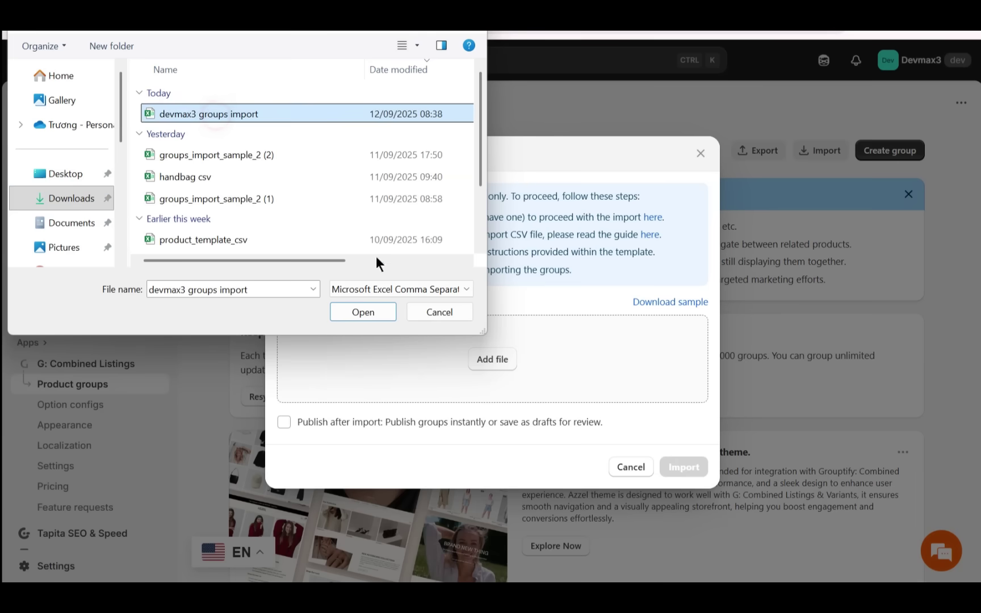
click(364, 315)
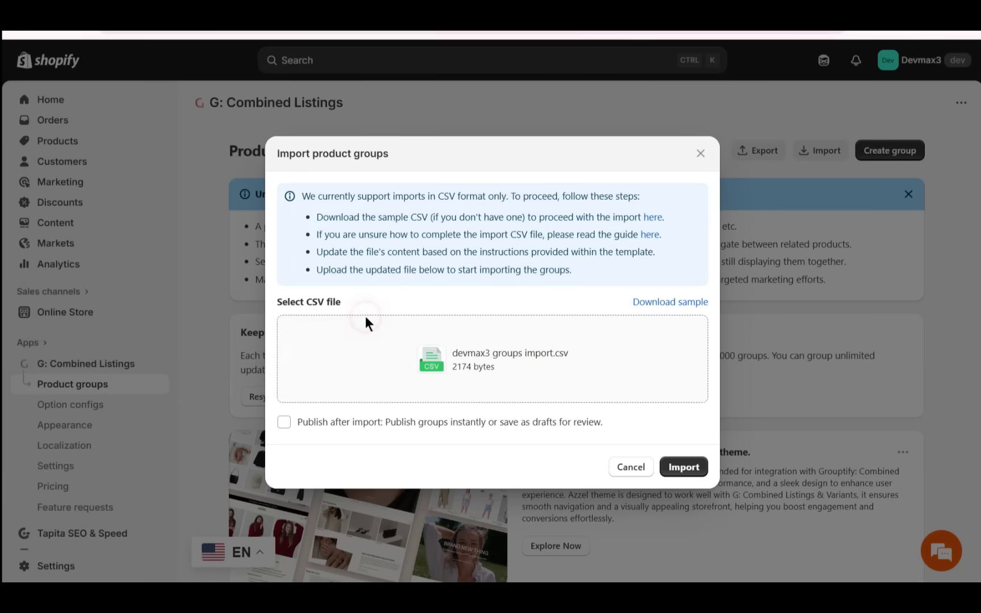
click(684, 467)
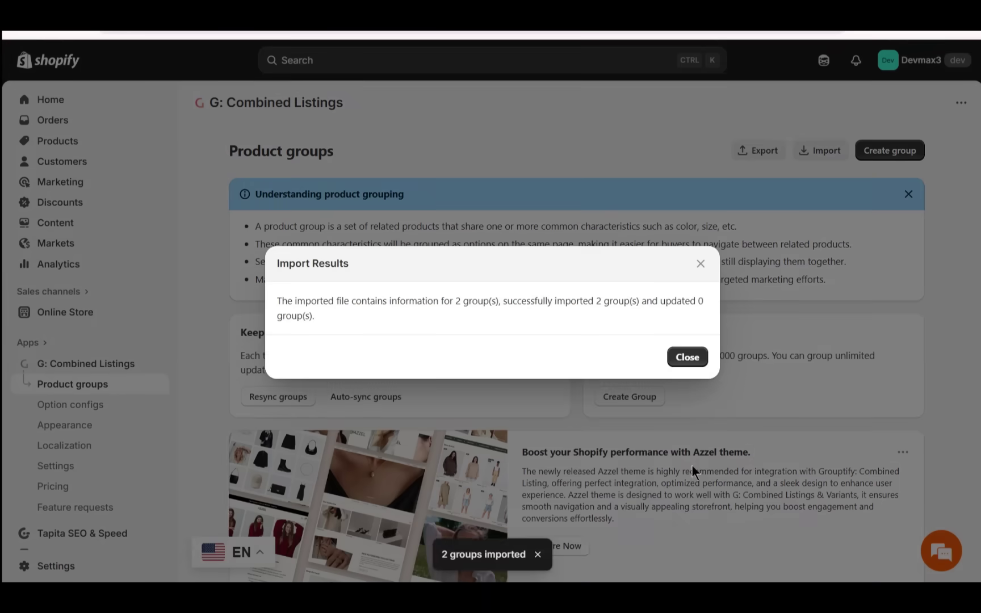
- Review the imported group count, then dismiss the Import Results
drag(424, 298, 638, 302)
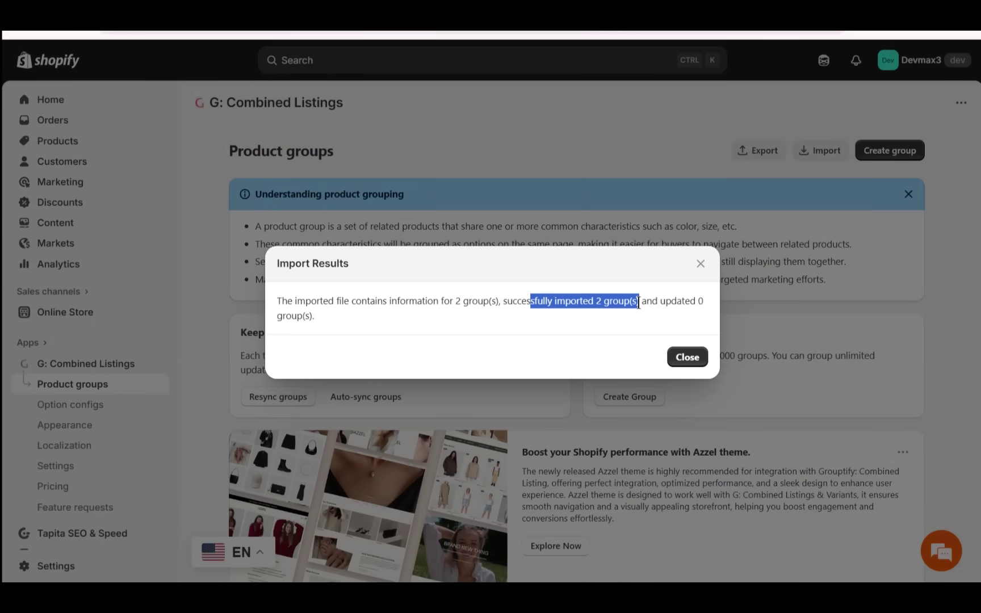
click(677, 304)
click(698, 362)
scroll(667, 346, down, 4)
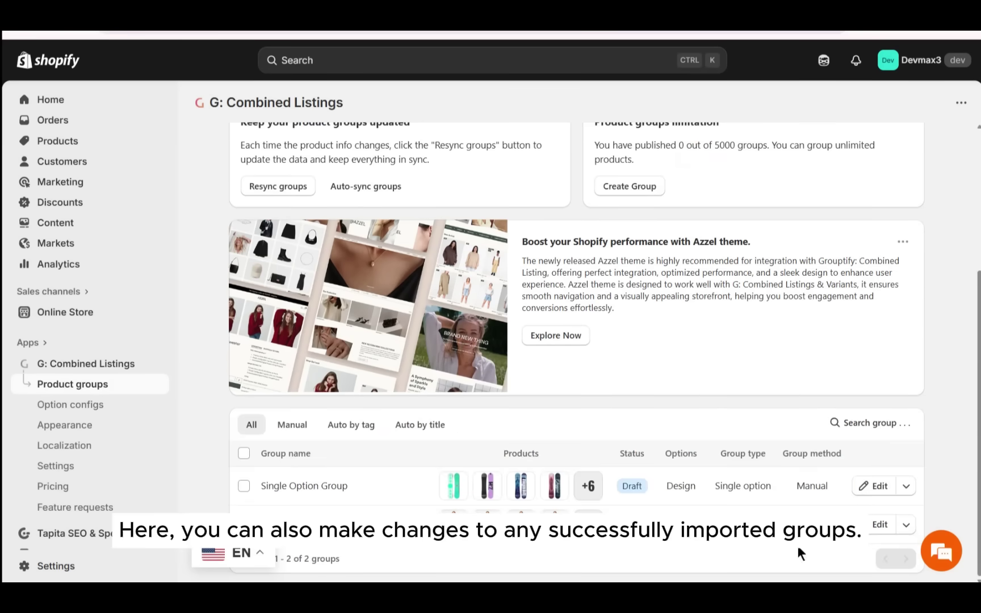
- Publish Single Option Group and Multiple Options Group from their row action menus
click(875, 485)
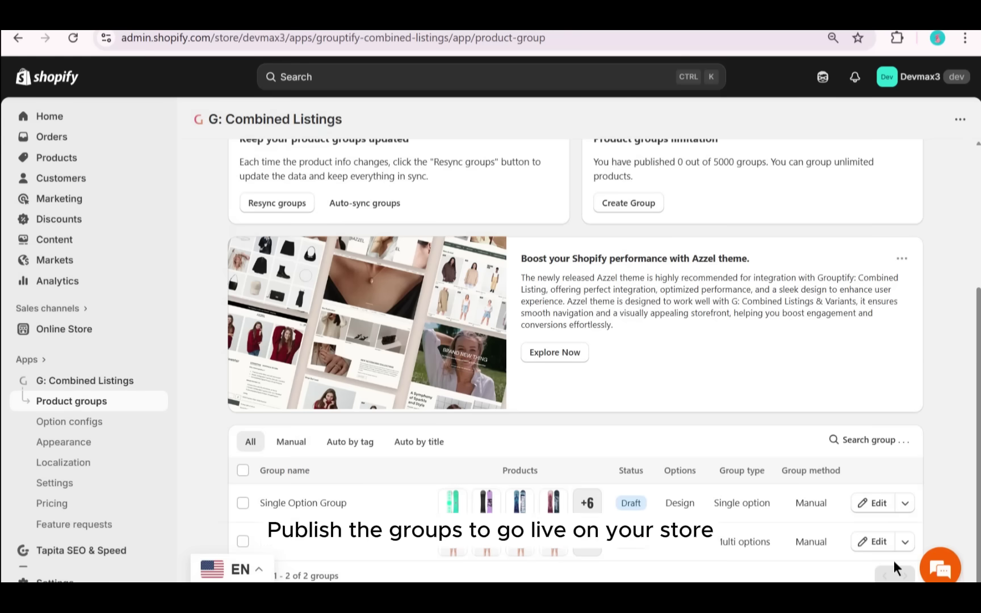
click(903, 504)
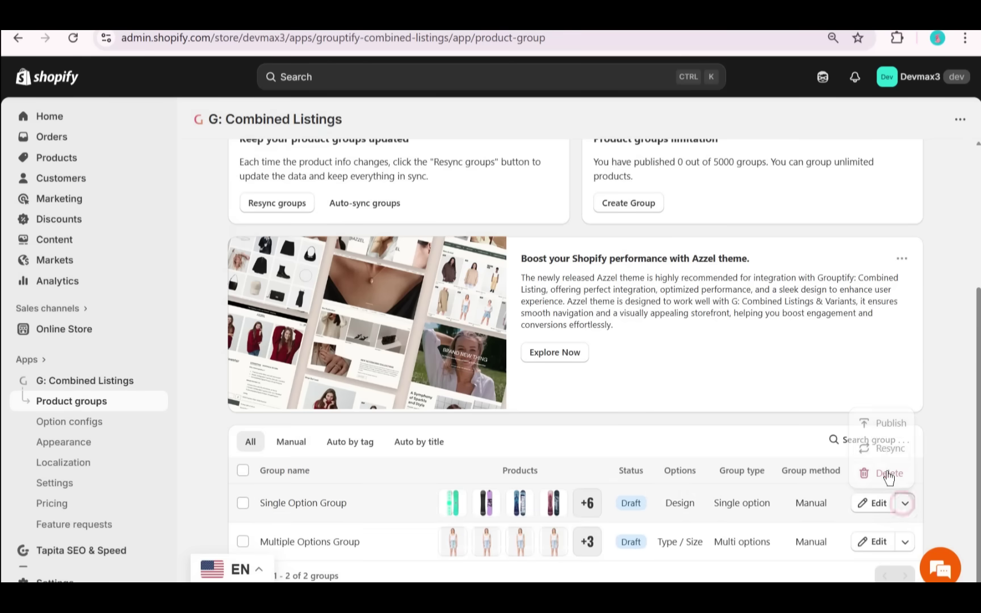
click(880, 421)
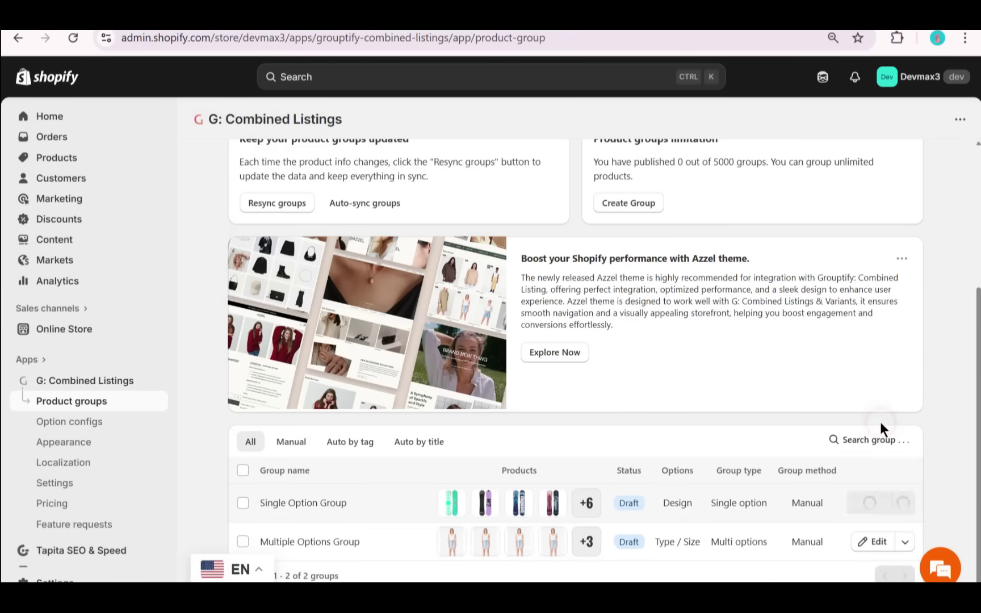
click(904, 542)
click(889, 461)
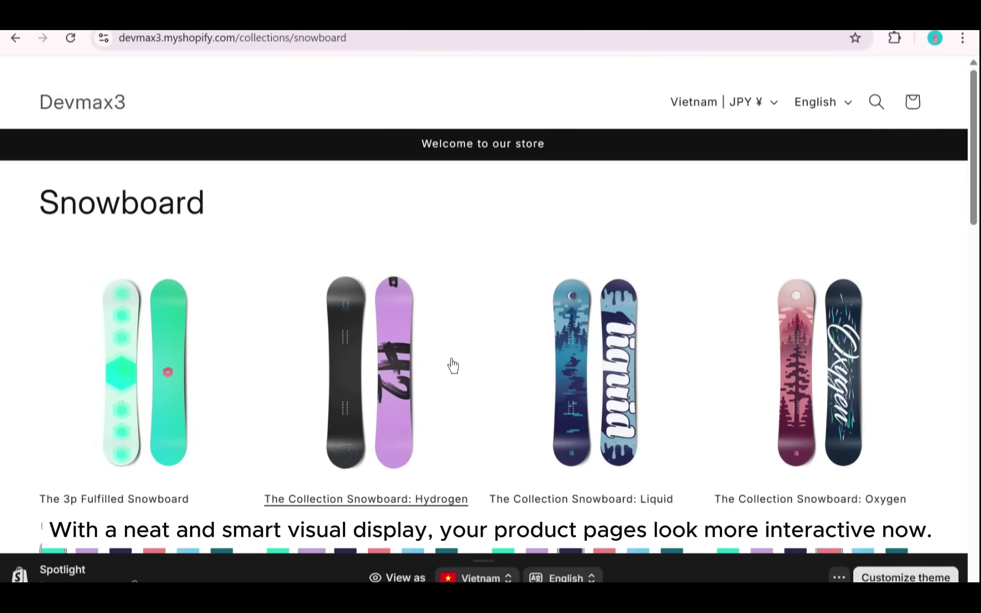
- Scroll through the live snowboard collection and product pages to inspect the Design swatches
scroll(452, 365, down, 8)
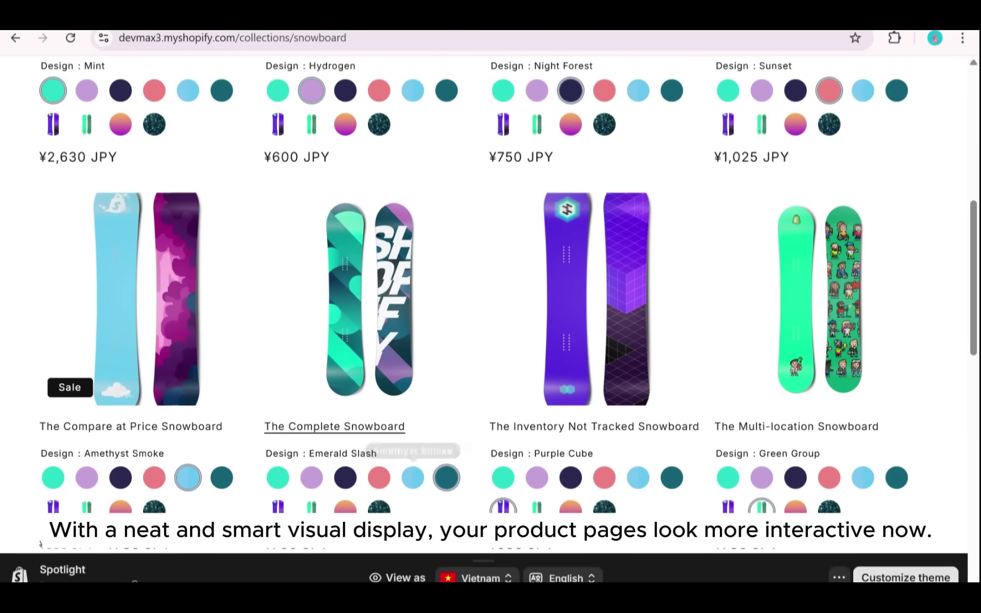
scroll(337, 245, up, 4)
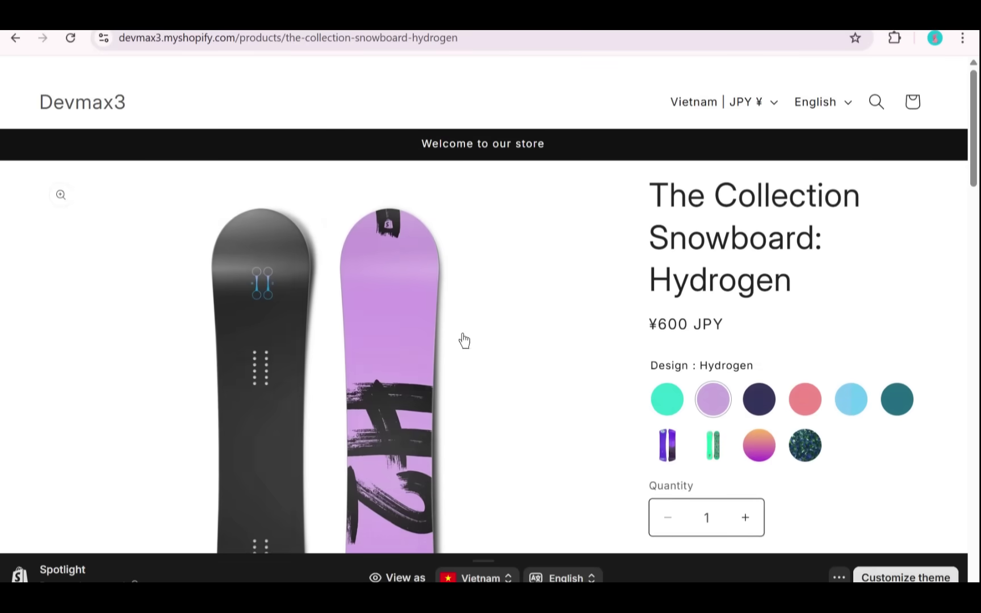
scroll(641, 373, down, 3)
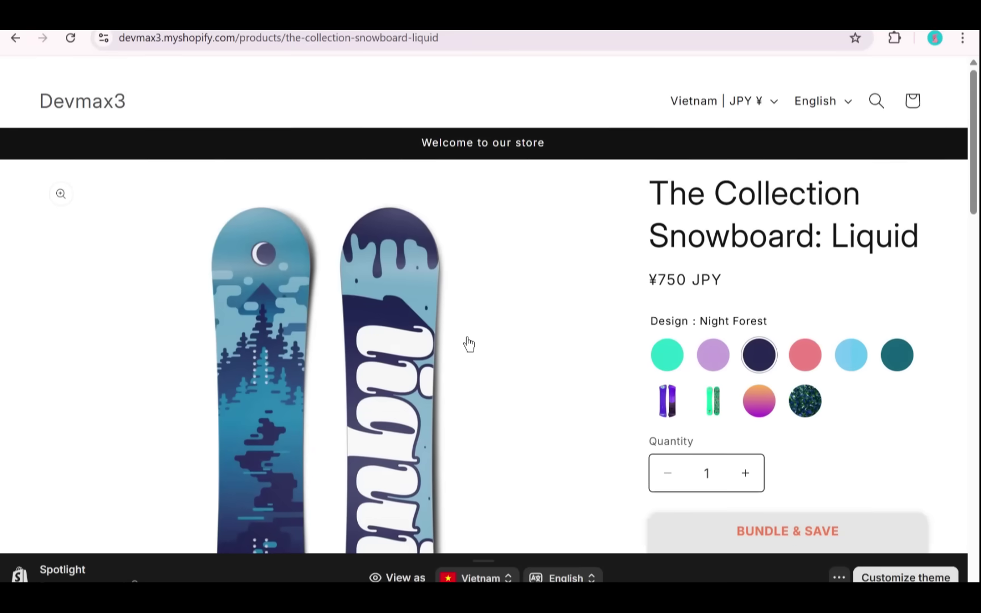
scroll(467, 343, down, 3)
scroll(468, 343, down, 2)
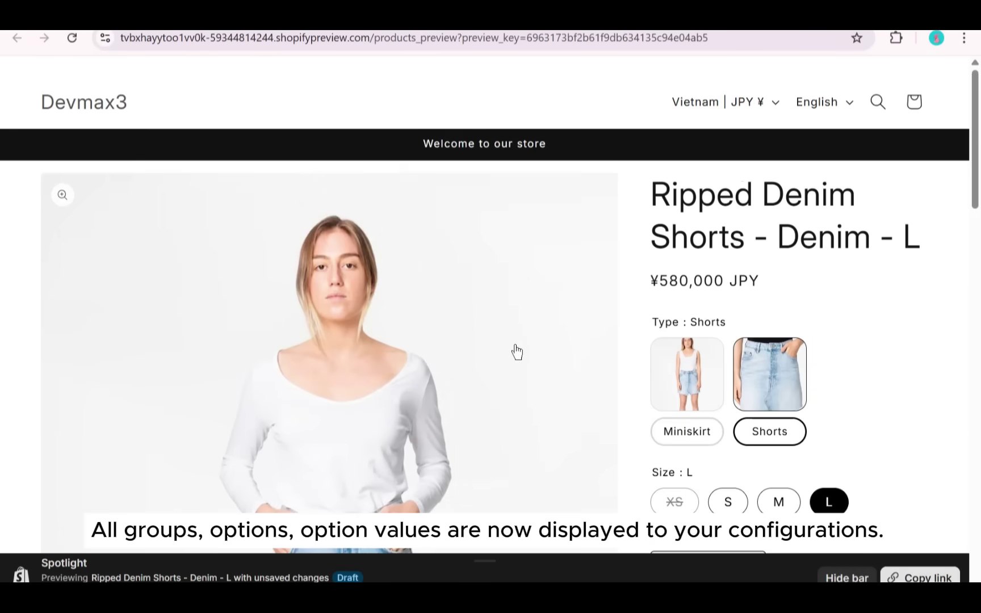
scroll(517, 352, down, 3)
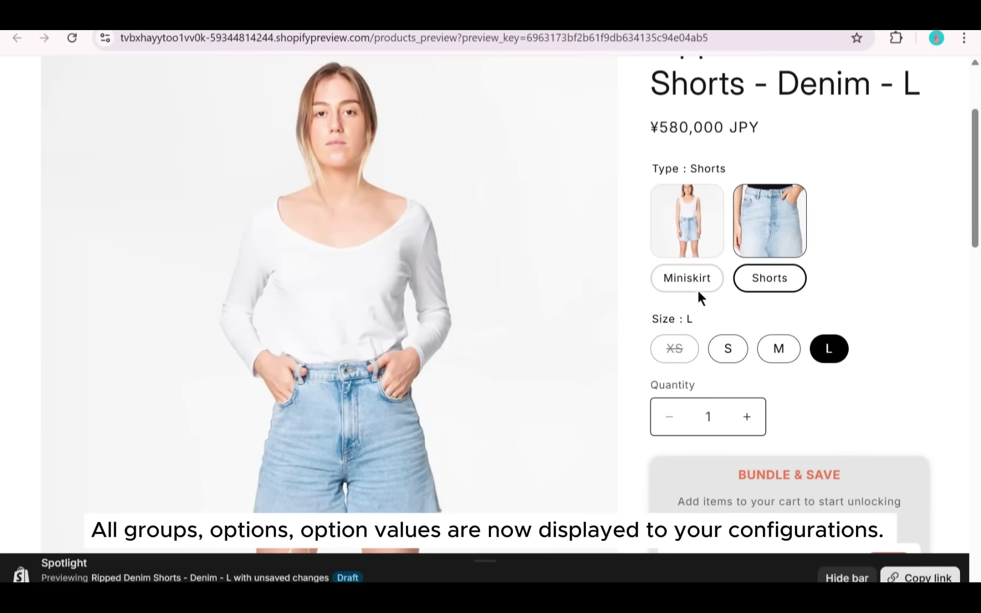